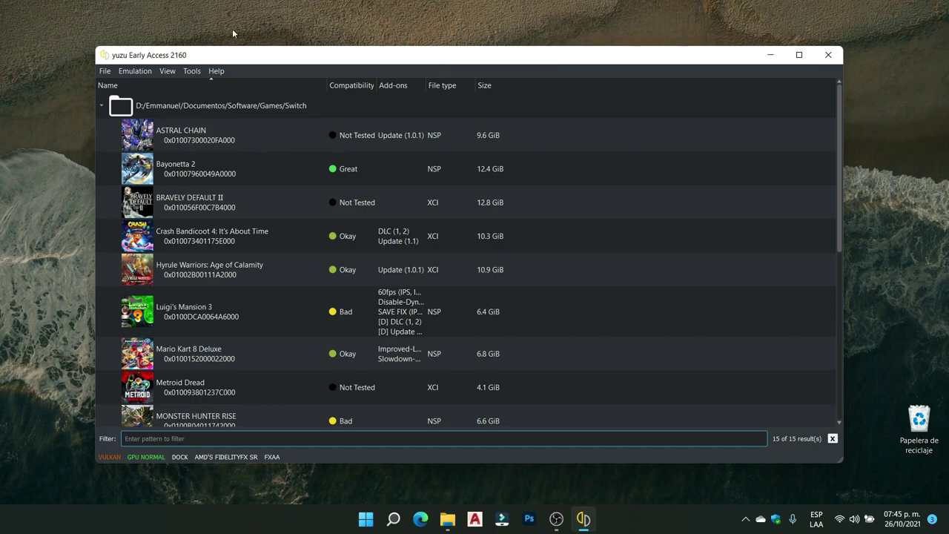
- Open the emulator's configuration and review its General, System and CPU settings
click(137, 72)
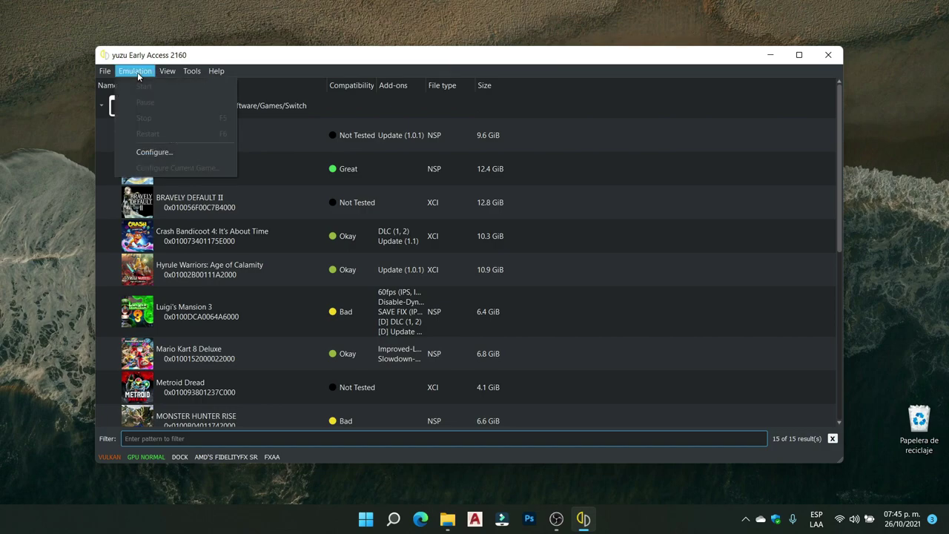
click(150, 152)
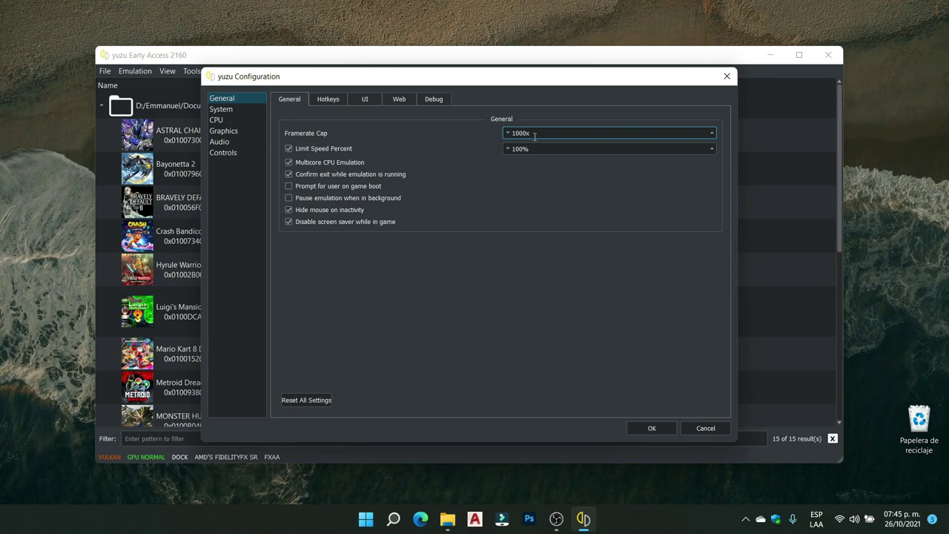
click(528, 151)
click(223, 110)
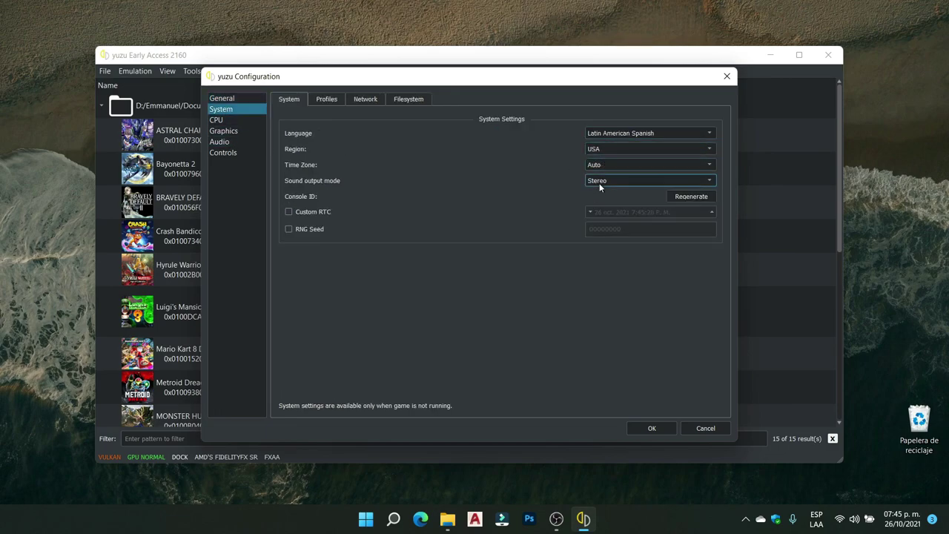
click(224, 120)
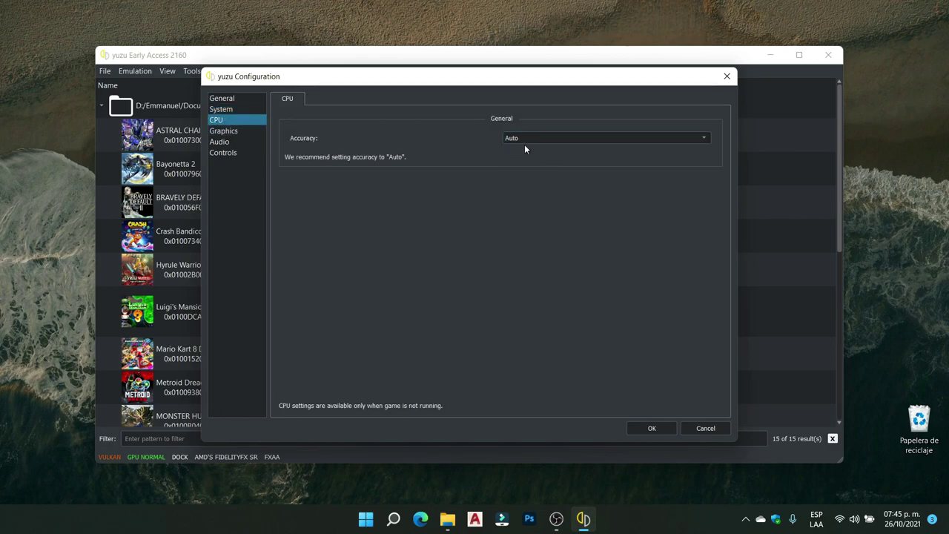
- Review the Graphics settings, including the available API, Resolution, Window Adapting Filter and Anti-Aliasing Method options
click(235, 135)
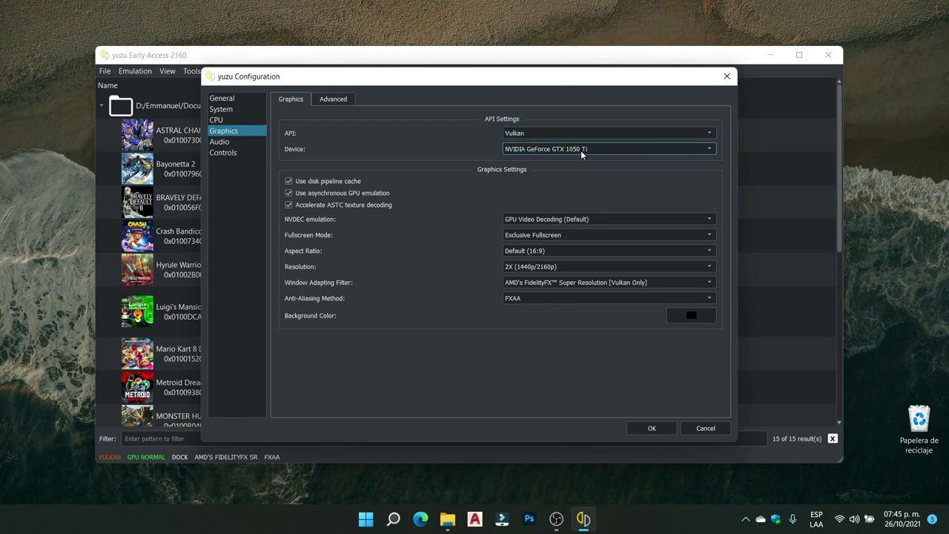
click(545, 134)
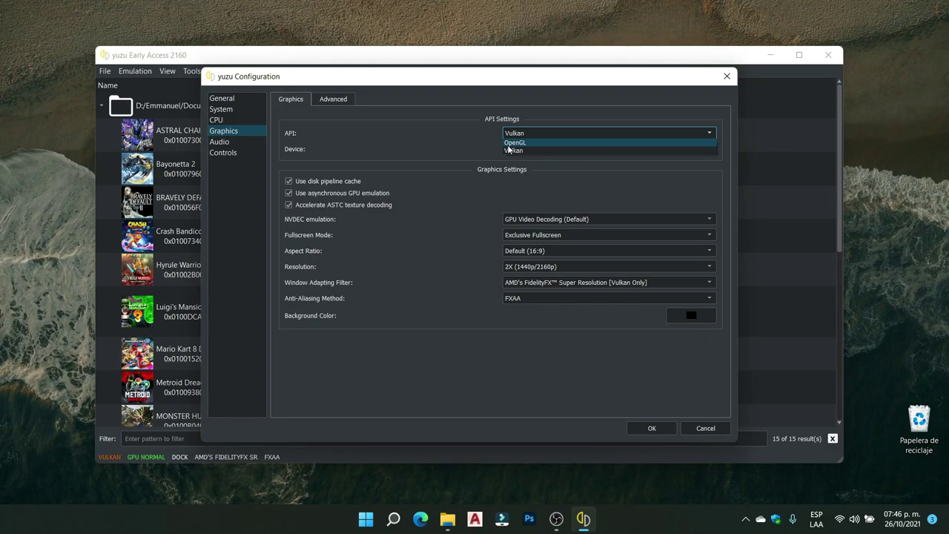
click(471, 150)
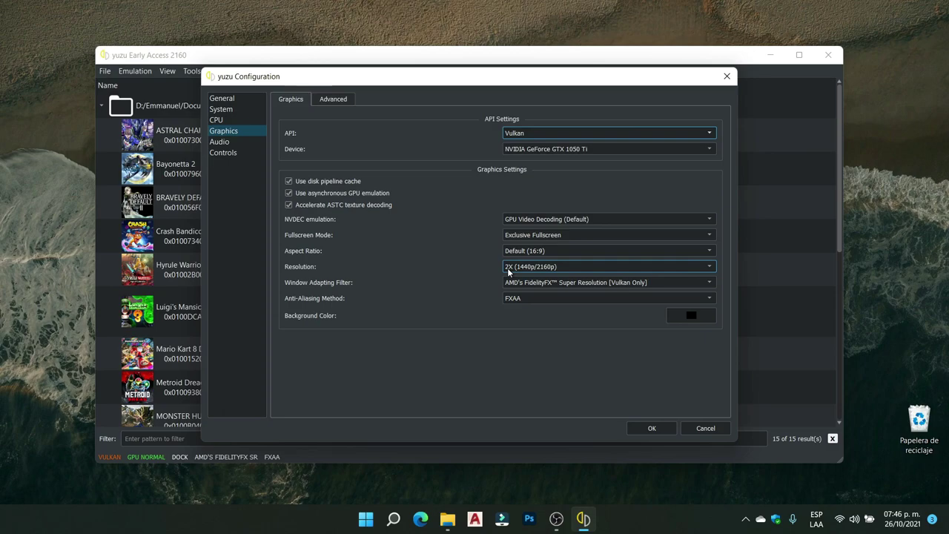
click(562, 267)
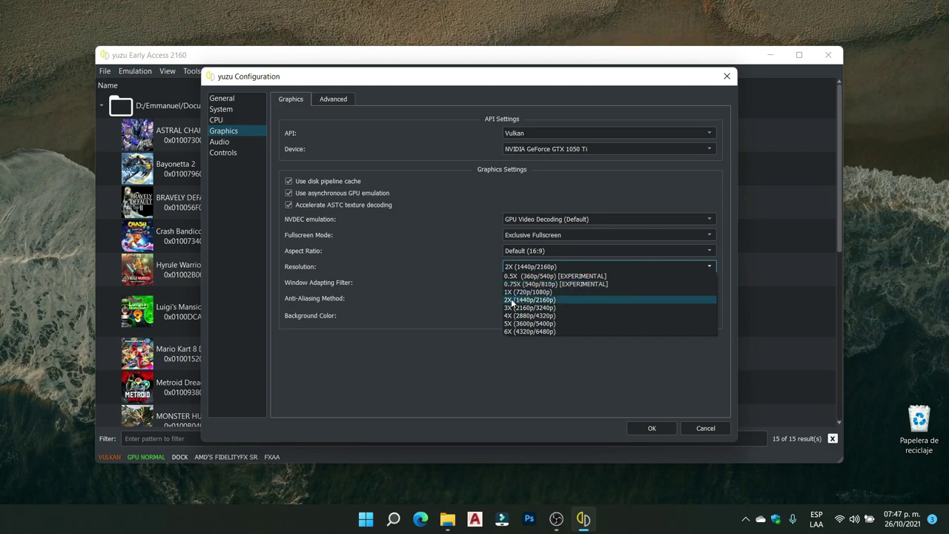
click(470, 278)
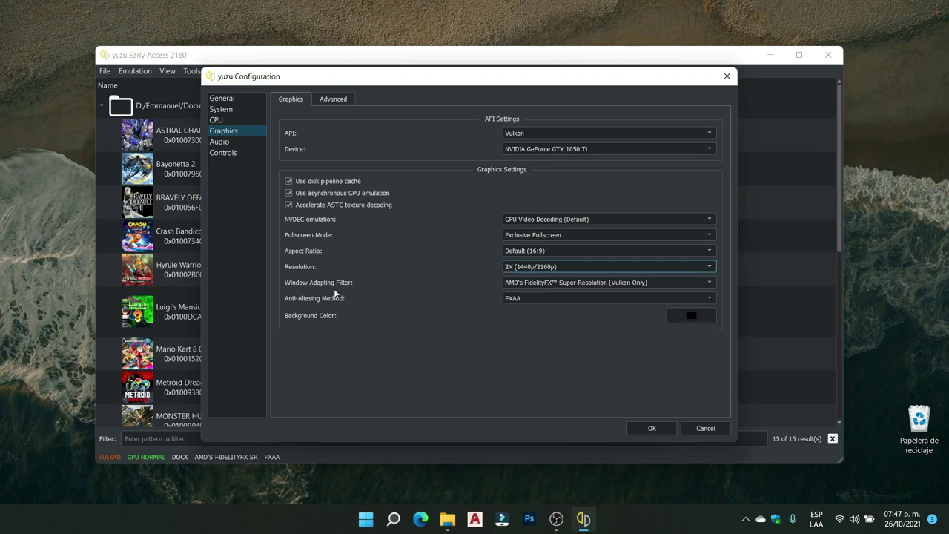
click(527, 285)
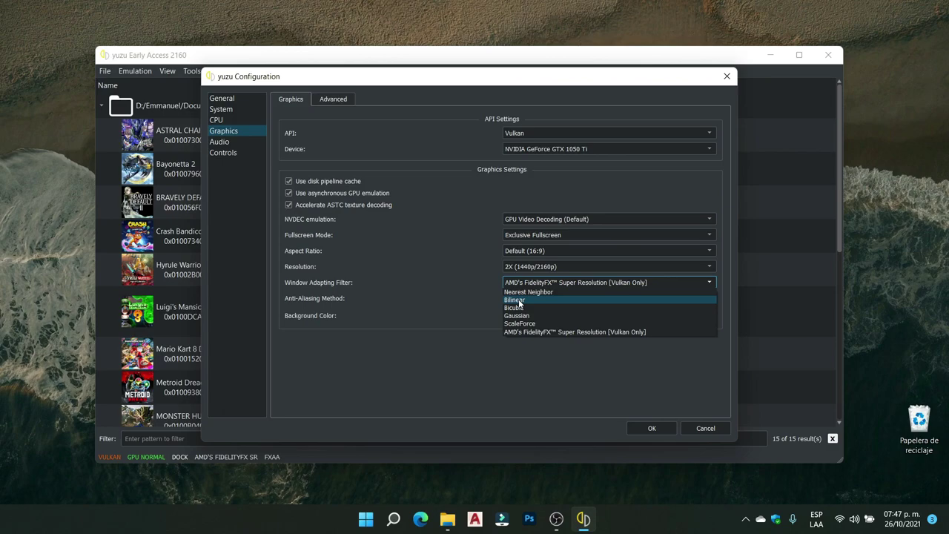
click(479, 373)
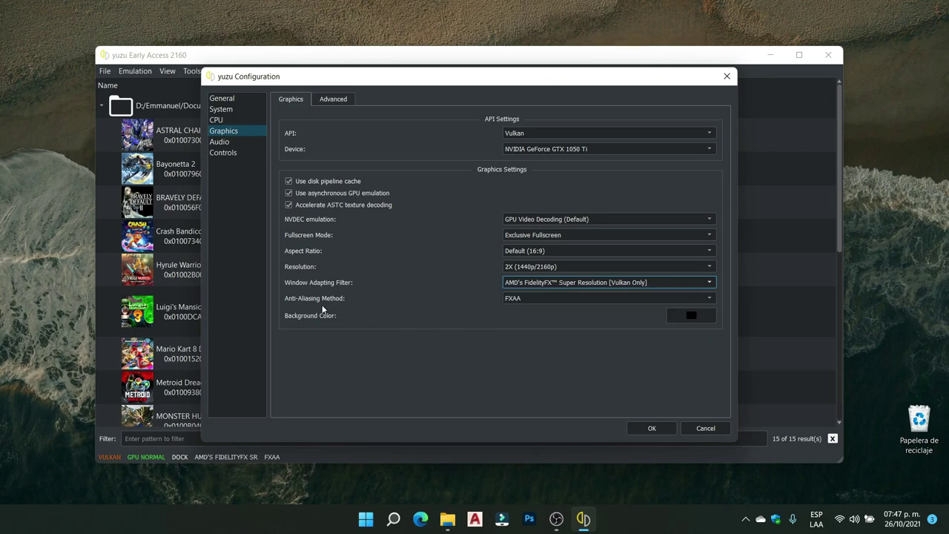
click(534, 300)
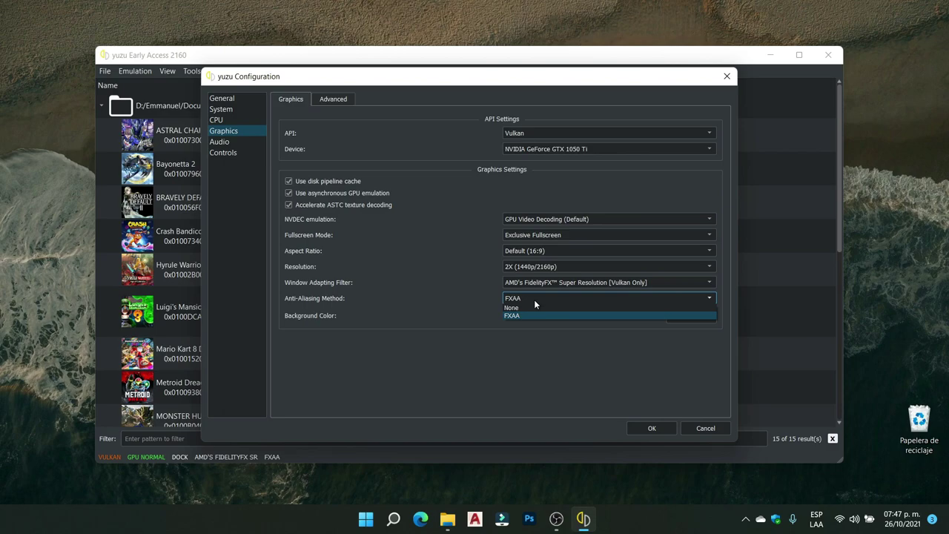
click(527, 343)
- Review the advanced graphics, Audio and Player 1 Controls settings, and accept the configuration
click(341, 98)
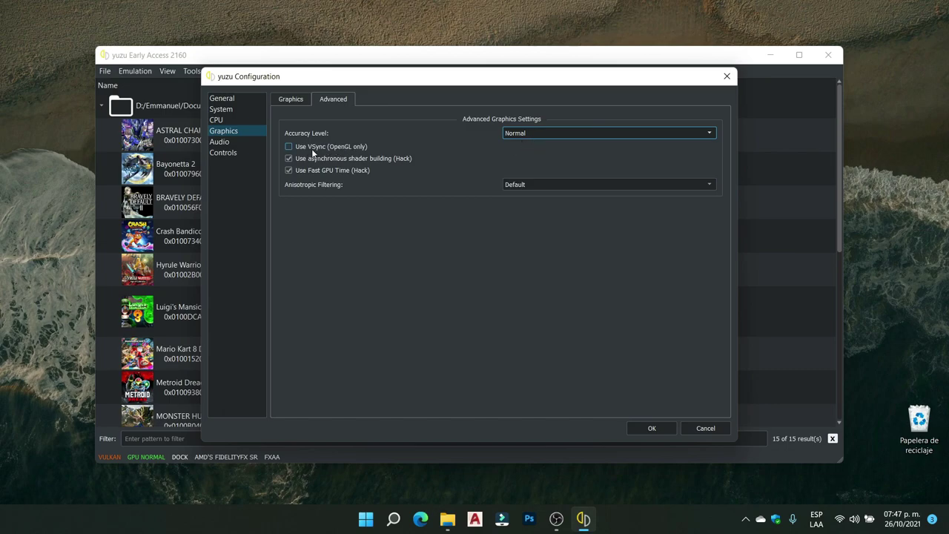
mouse_move(316, 151)
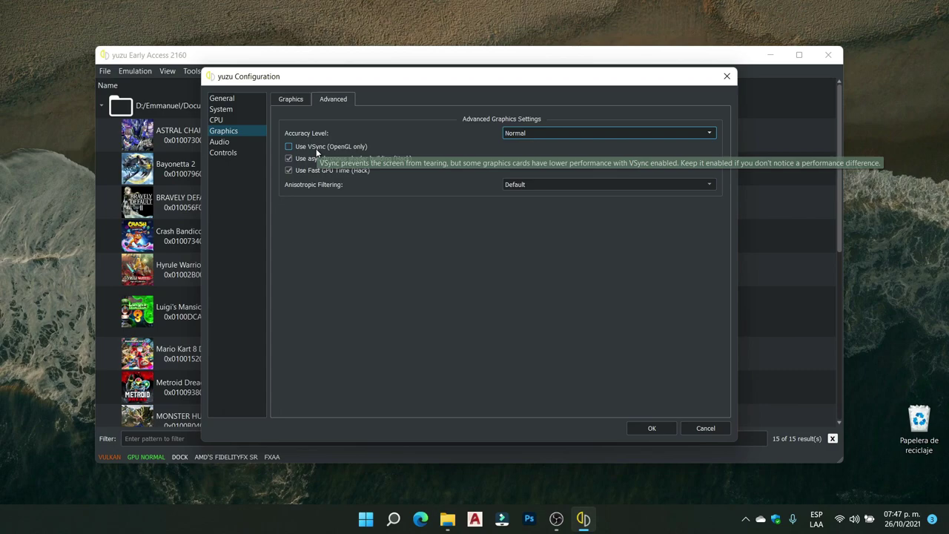
mouse_move(347, 150)
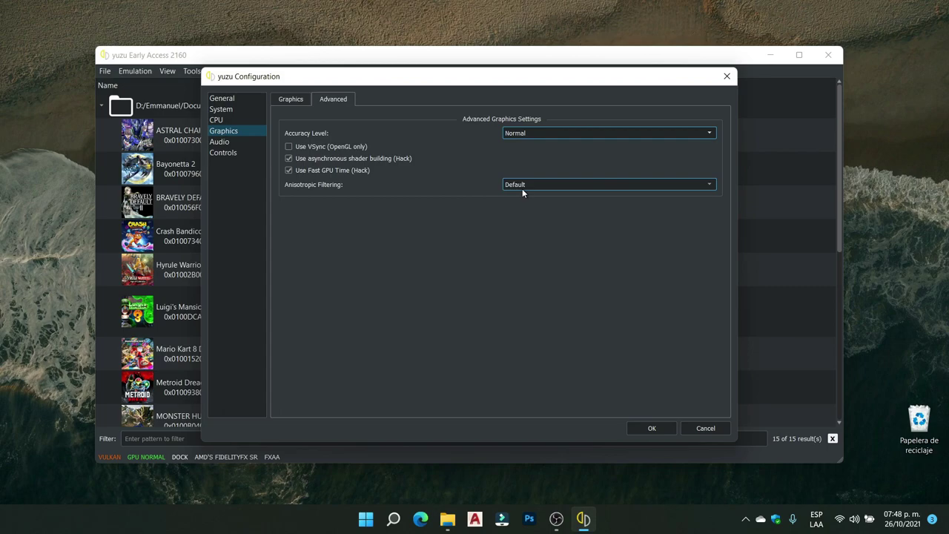
click(215, 144)
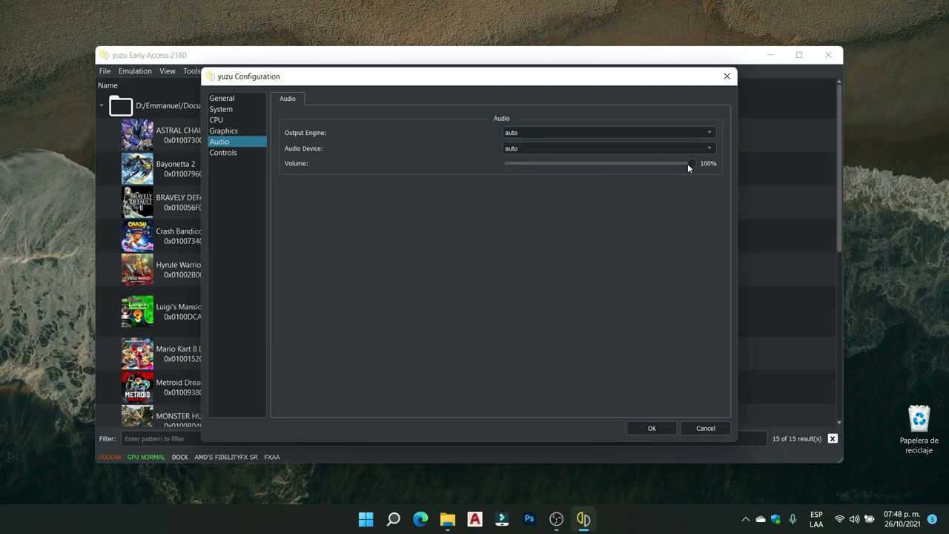
click(238, 153)
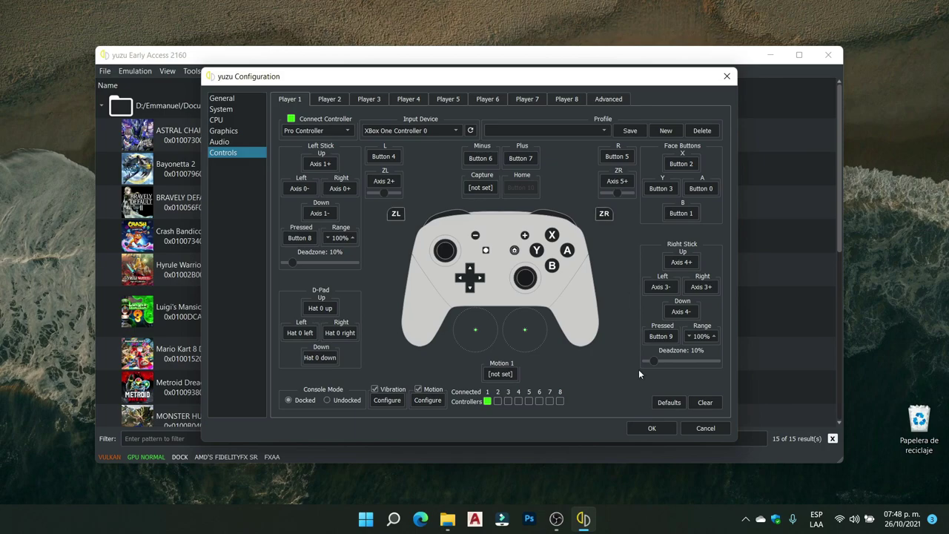
click(650, 428)
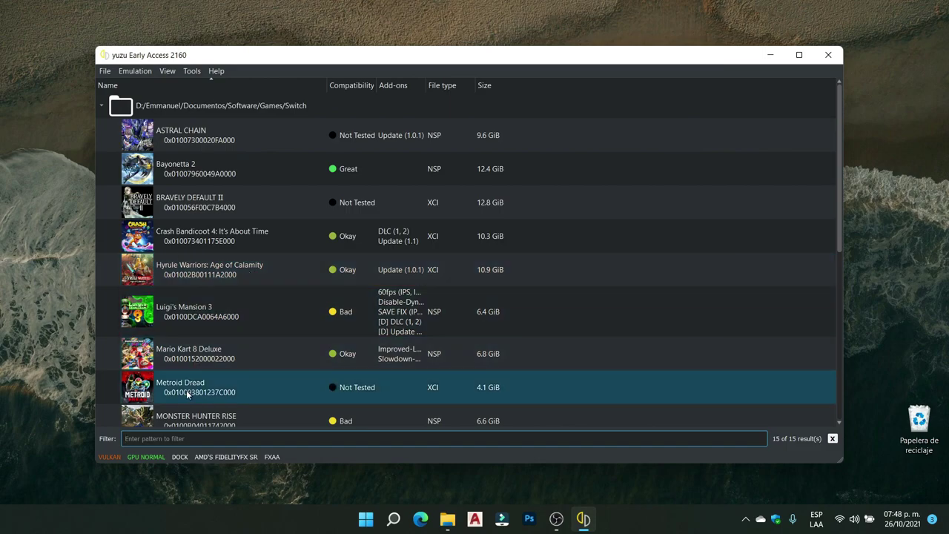
- Review Metroid Dread's game-specific General, System, CPU, Graphics and advanced graphics properties, and accept them
right_click(192, 384)
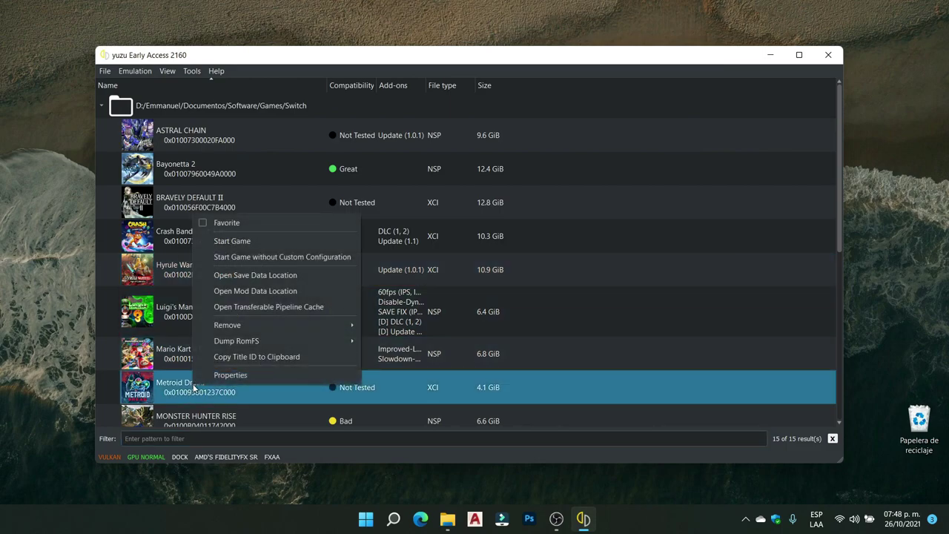
click(231, 376)
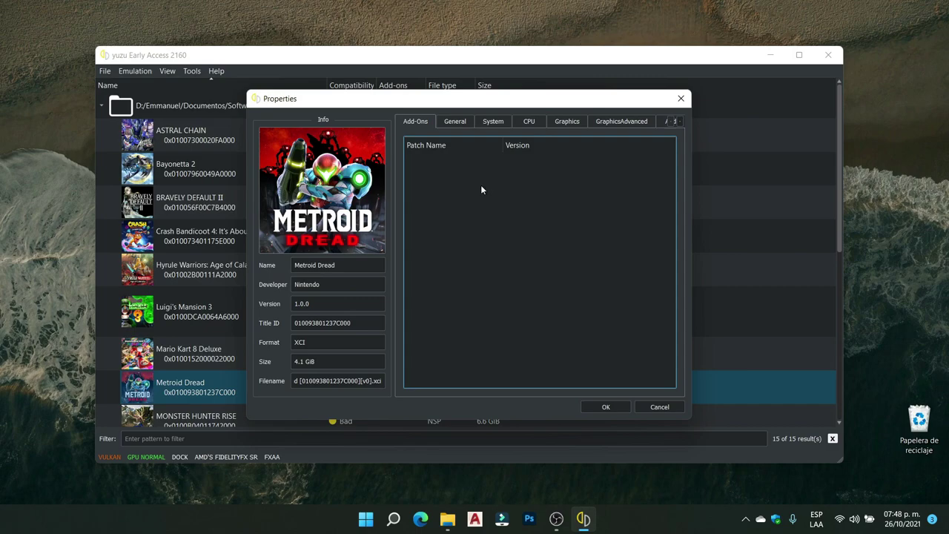
click(455, 125)
click(493, 122)
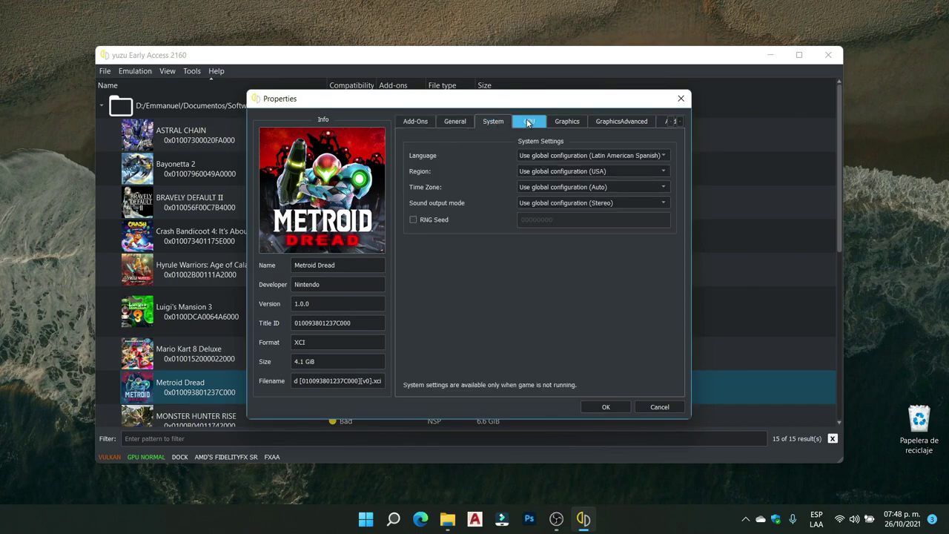
click(528, 121)
click(560, 122)
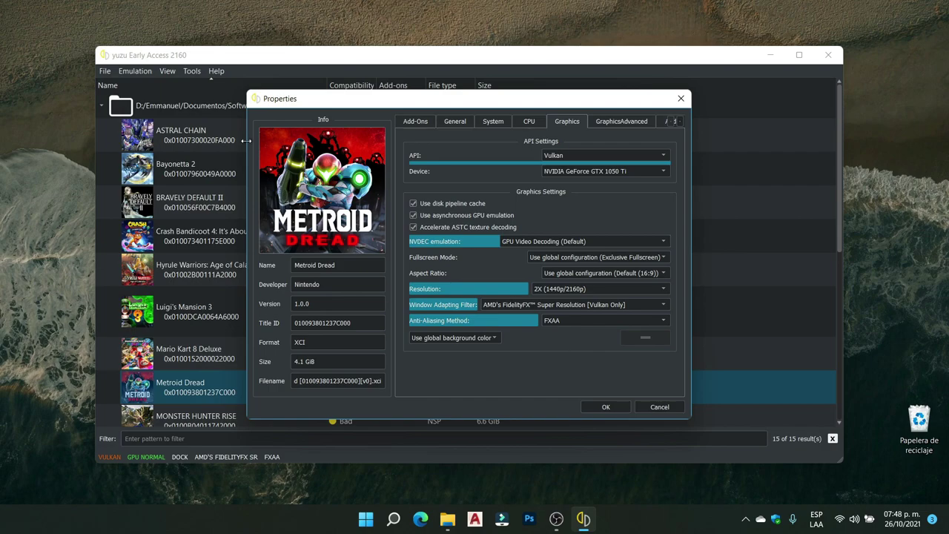
click(617, 125)
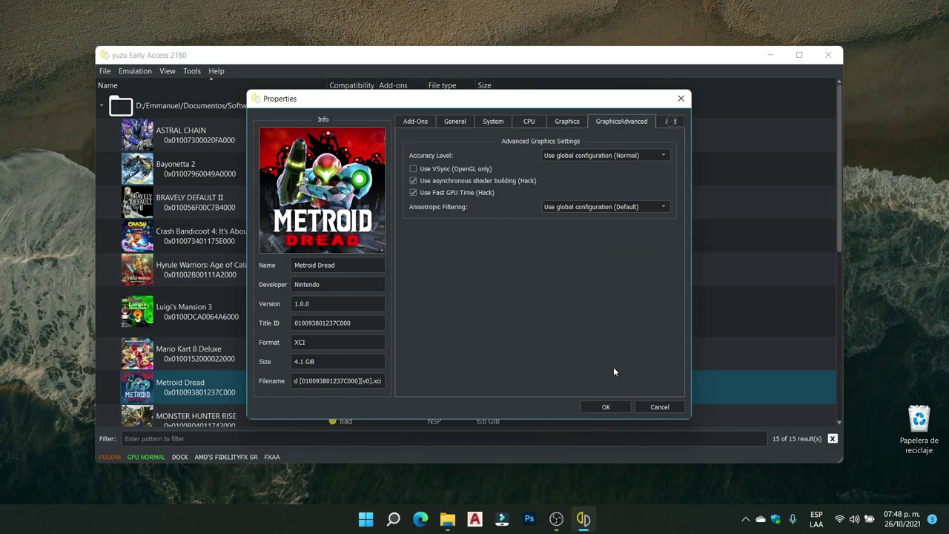
click(606, 407)
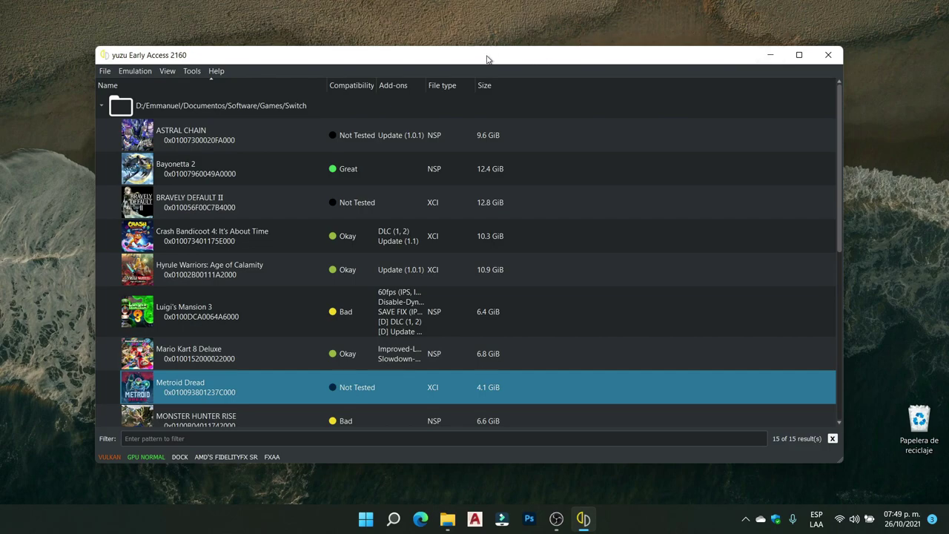
- Minimize the emulator, search Windows for "configuracion avanza" and open the advanced system settings
click(770, 56)
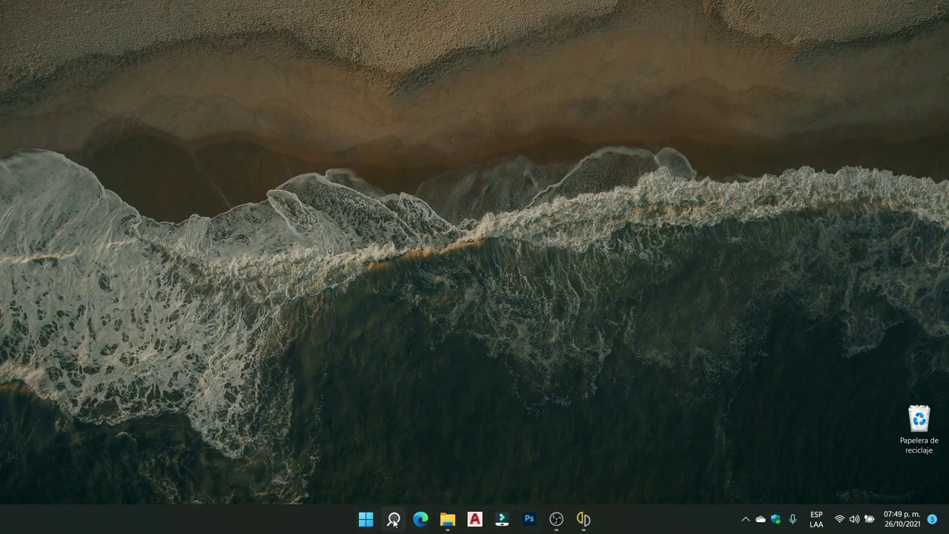
mouse_move(394, 521)
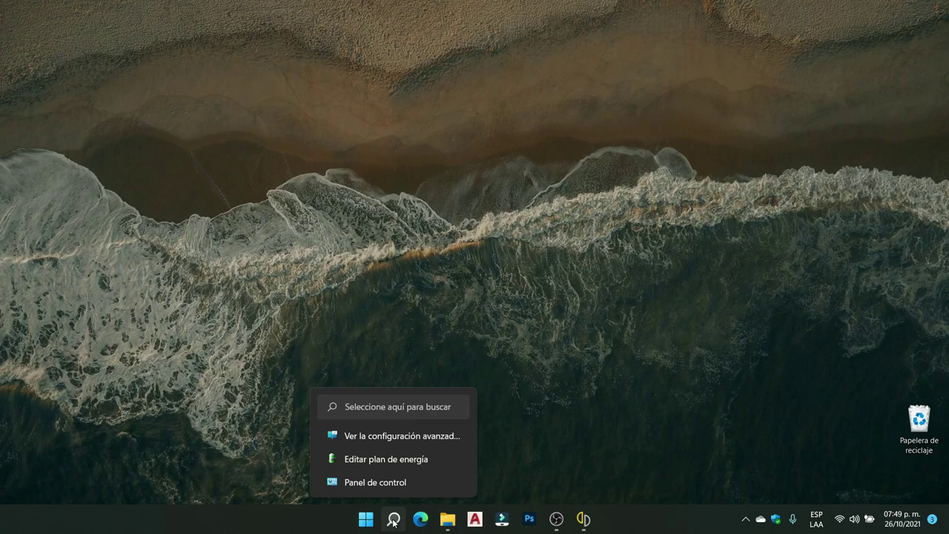
click(394, 520)
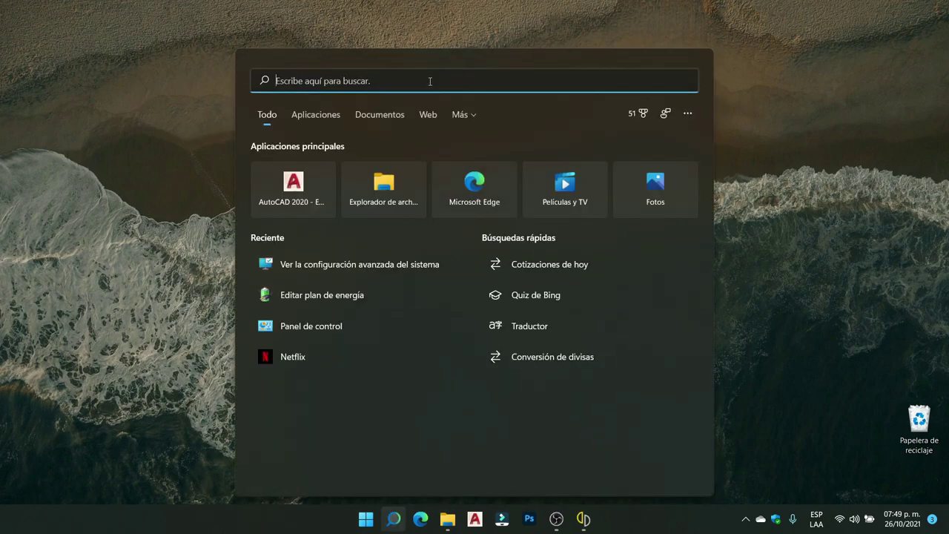
text(configu)
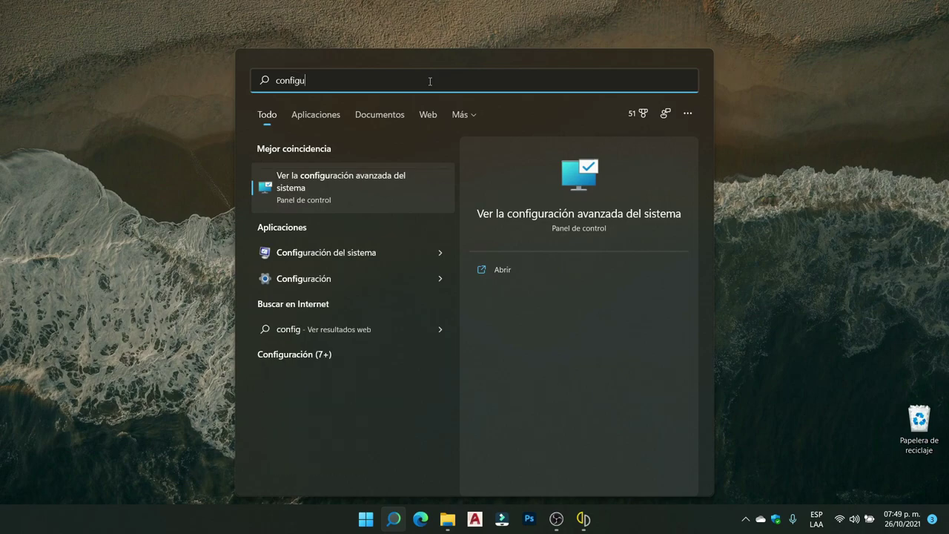
text(racion va)
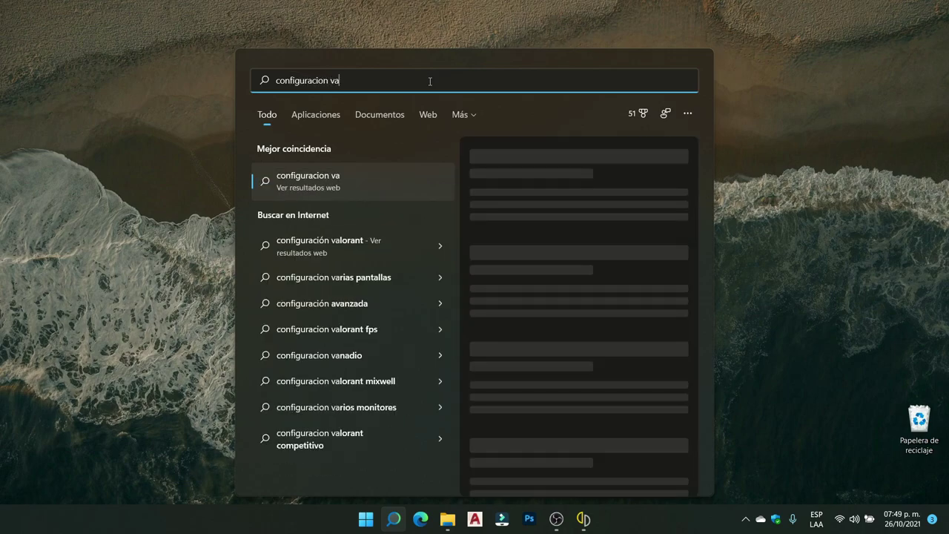
key(BackSpace)
key(BackSpace)
text(ava)
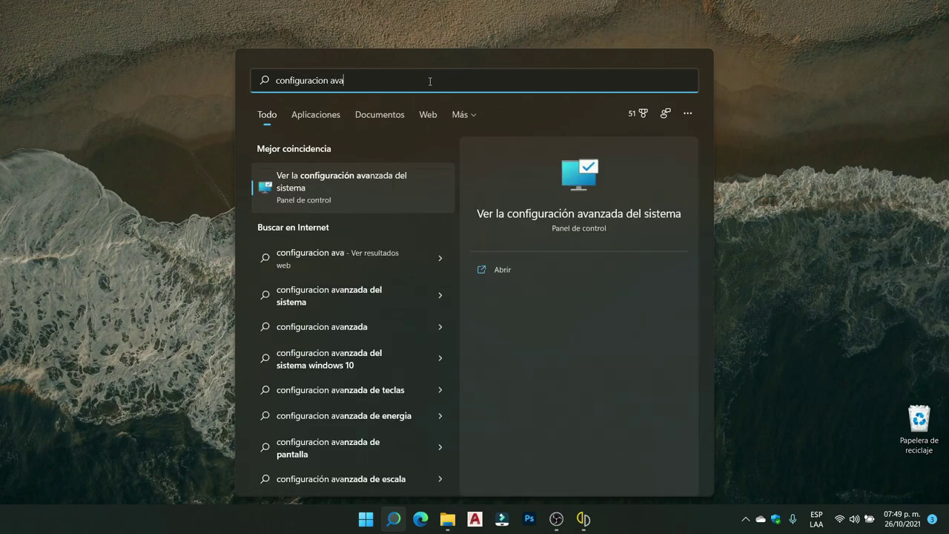
text(nza)
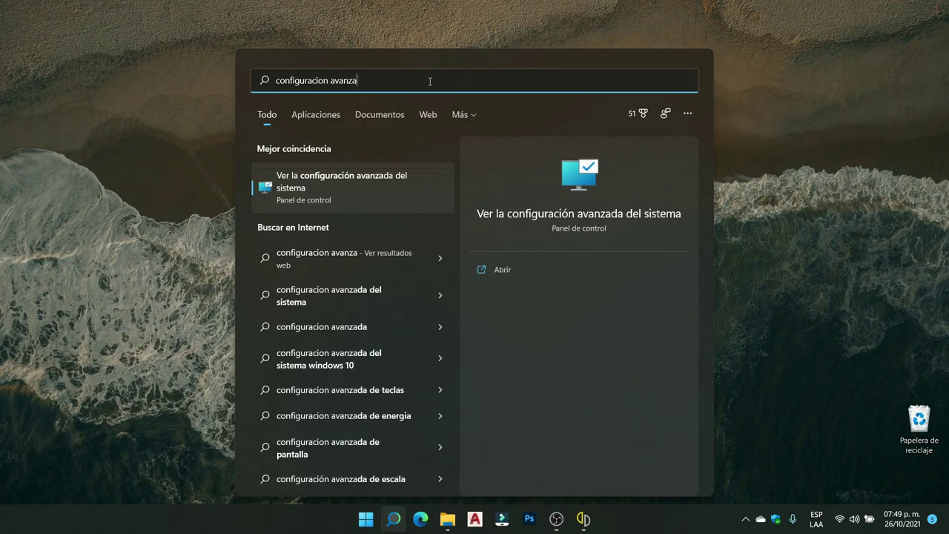
click(335, 189)
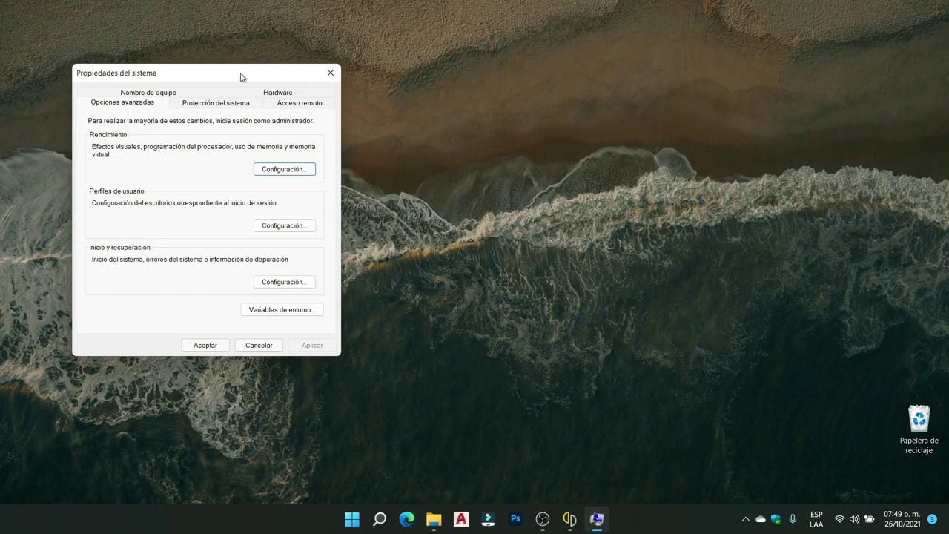
- Open the virtual memory settings from the advanced performance options in the system properties
drag(237, 77, 501, 99)
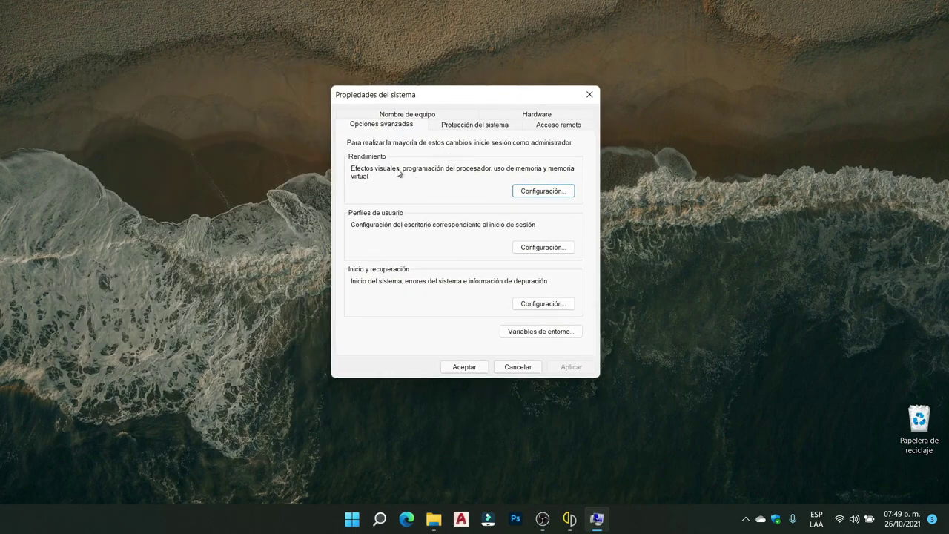
click(540, 193)
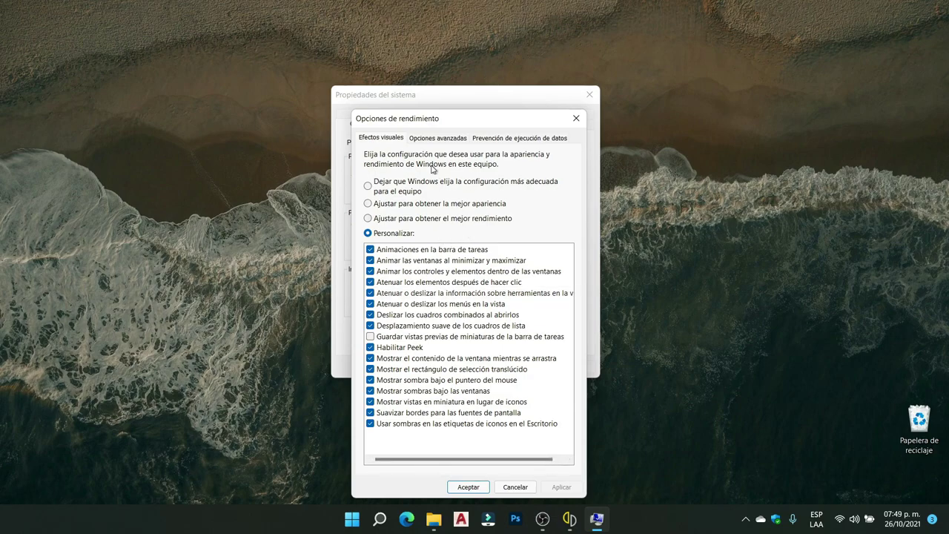
click(439, 139)
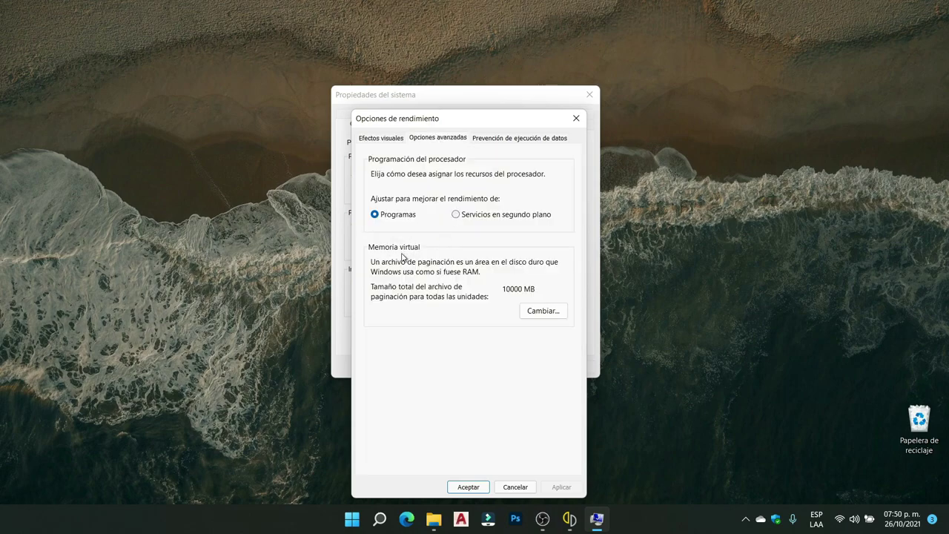
click(543, 313)
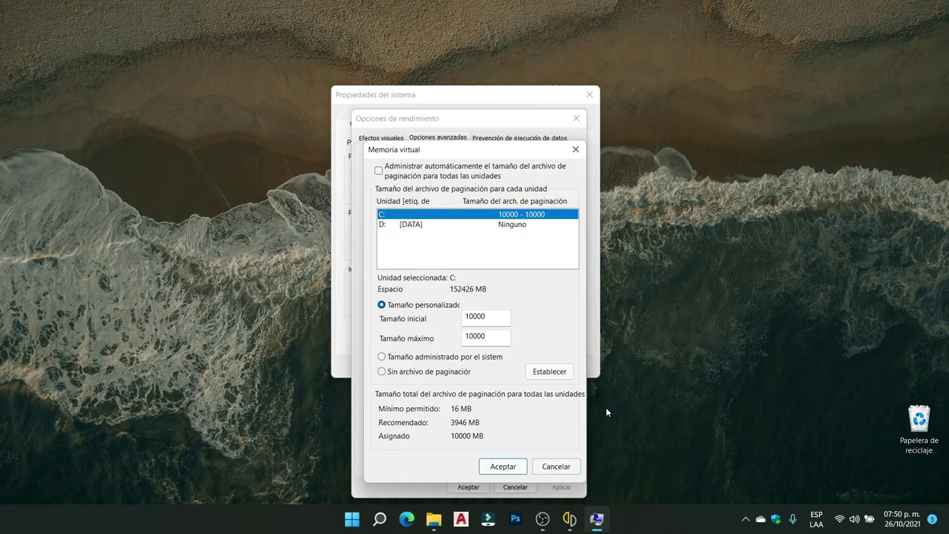
- Turn automatic paging file management for all drives on and back off, and accept the virtual memory, performance and system properties dialogs
click(379, 171)
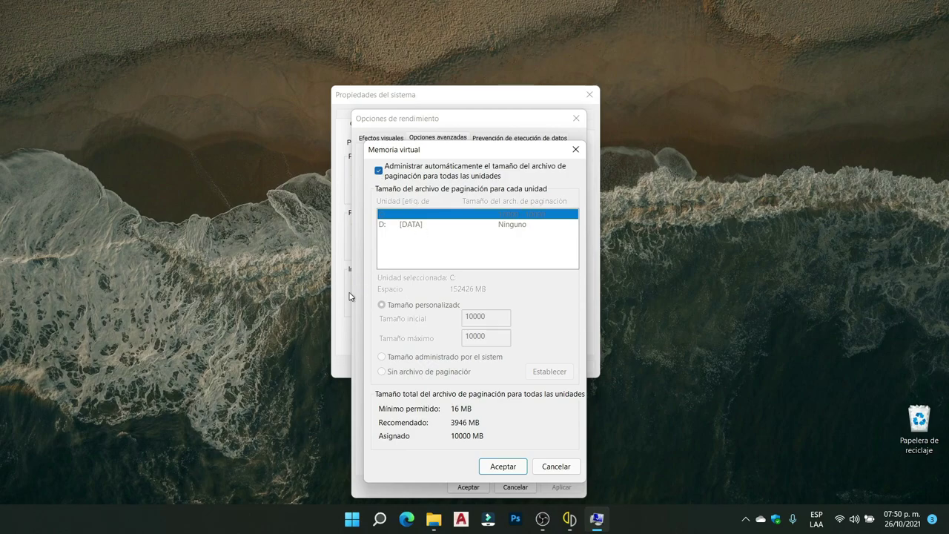
click(379, 170)
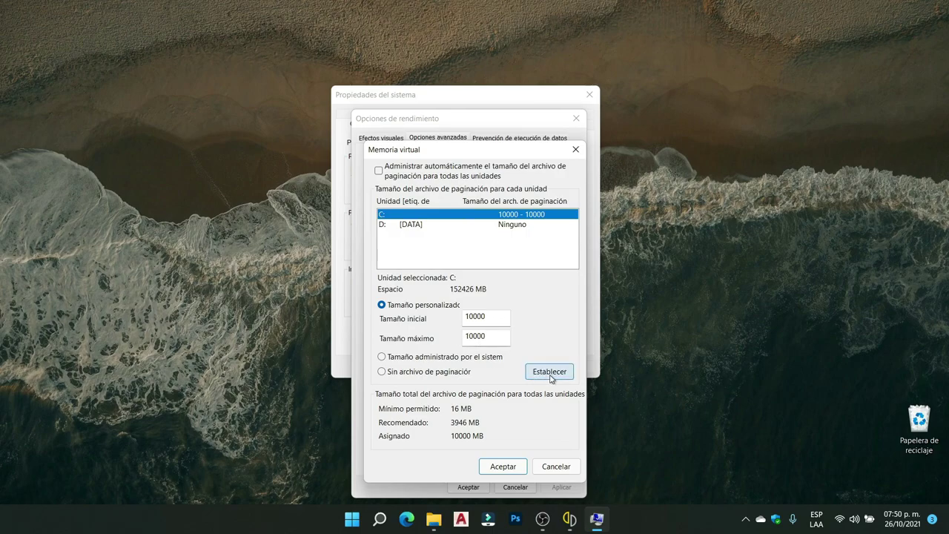
click(504, 467)
click(465, 487)
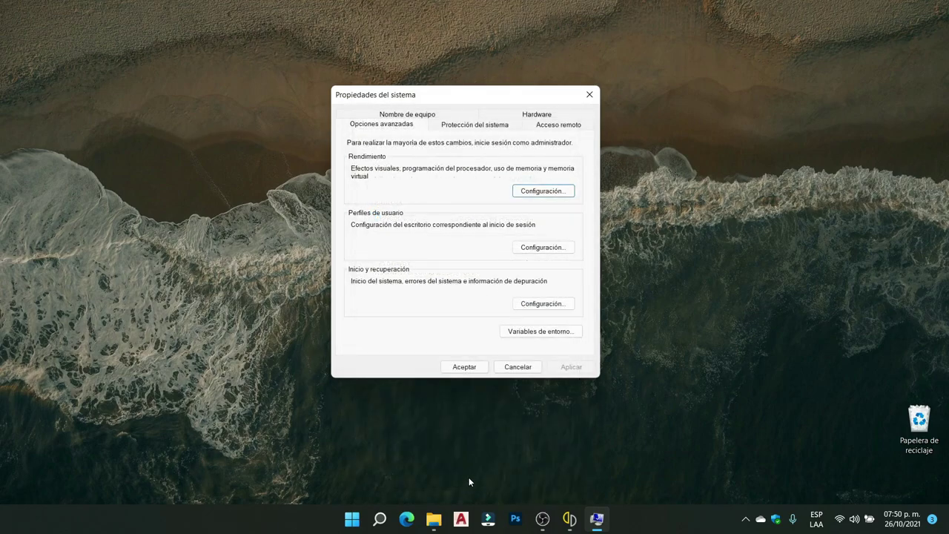
click(471, 366)
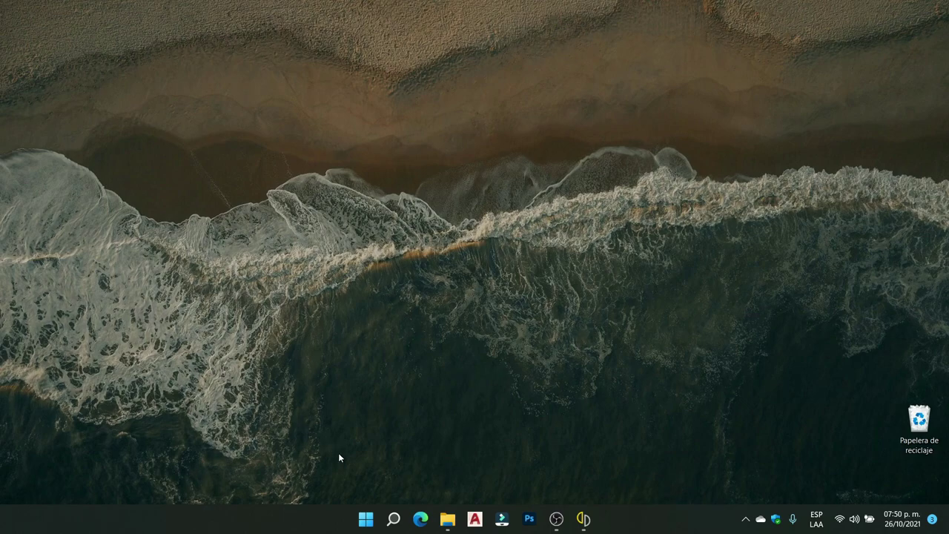
- Search Windows for "panel", open the Control Panel's Opciones de energía under Sistema y seguridad, review the power plans and close the window
click(393, 519)
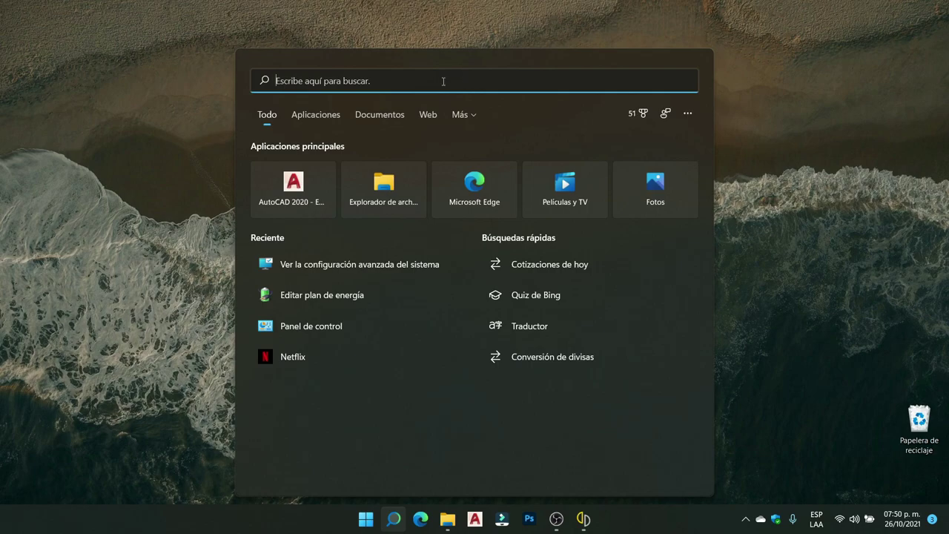
text(panel)
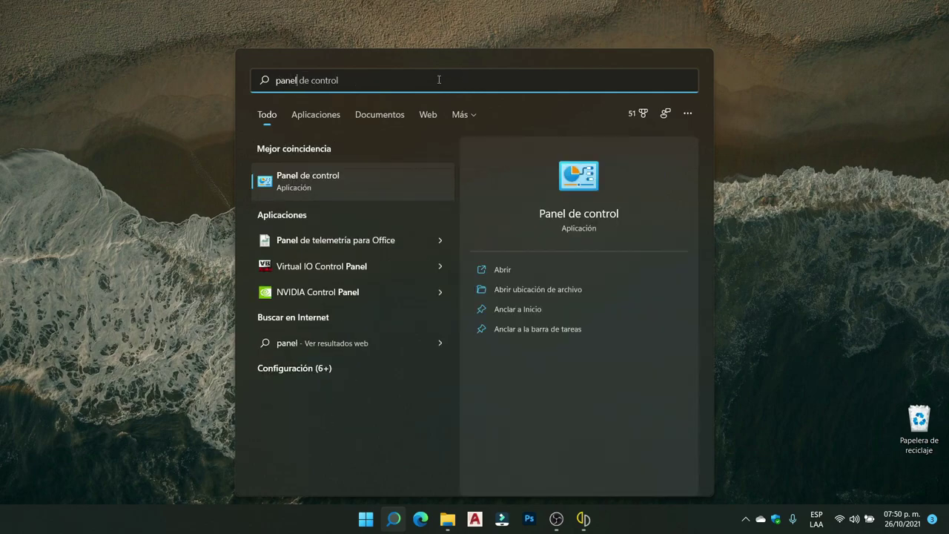
click(338, 179)
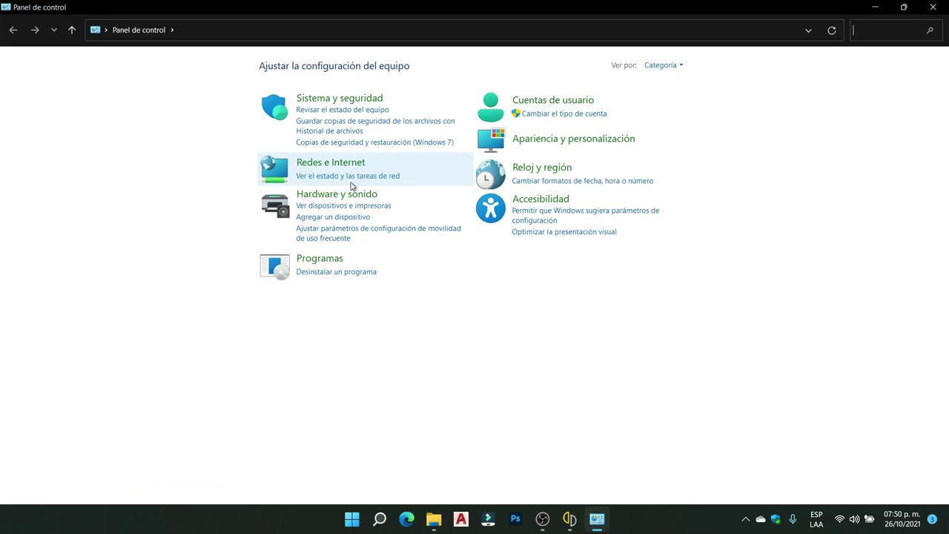
click(361, 98)
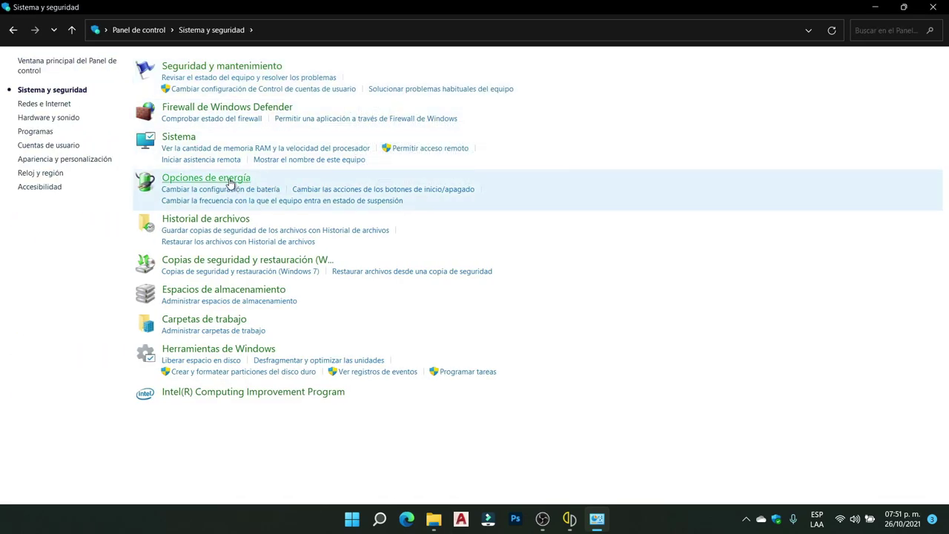
click(230, 180)
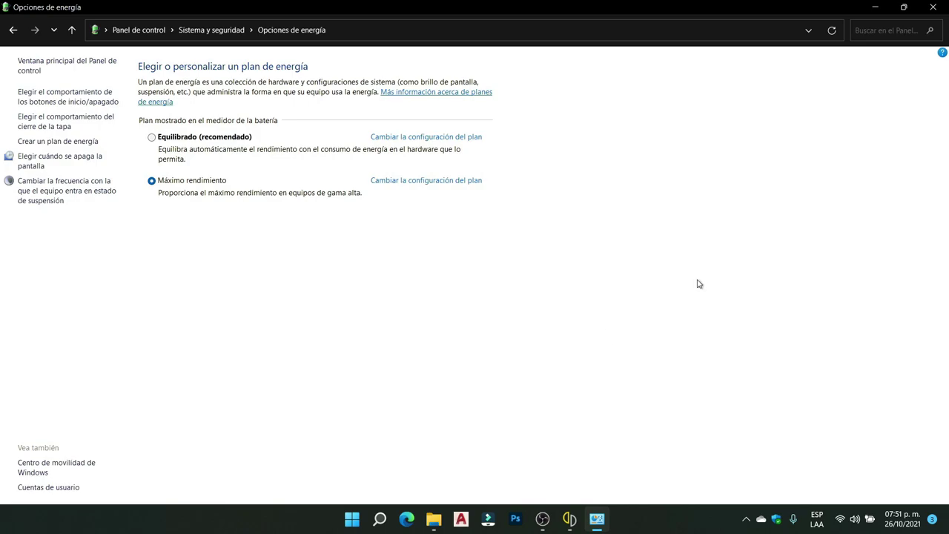
click(939, 9)
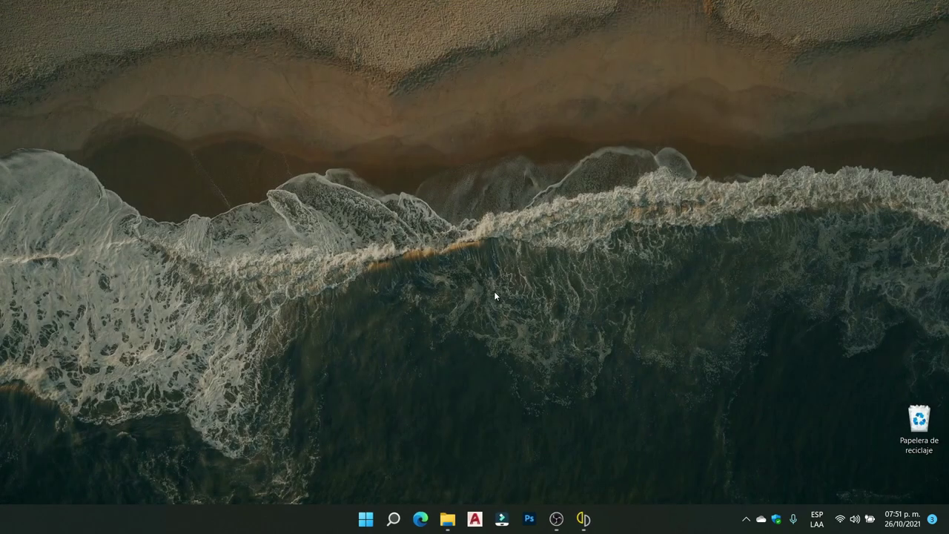
- Open the NVIDIA Control Panel from the desktop and show the program-specific 3D settings (Configuración de programa)
right_click(476, 259)
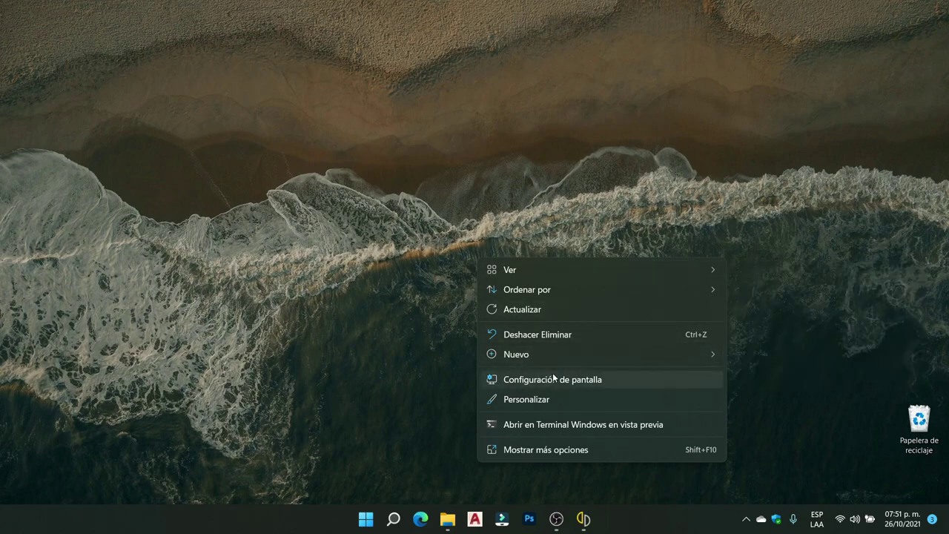
click(542, 451)
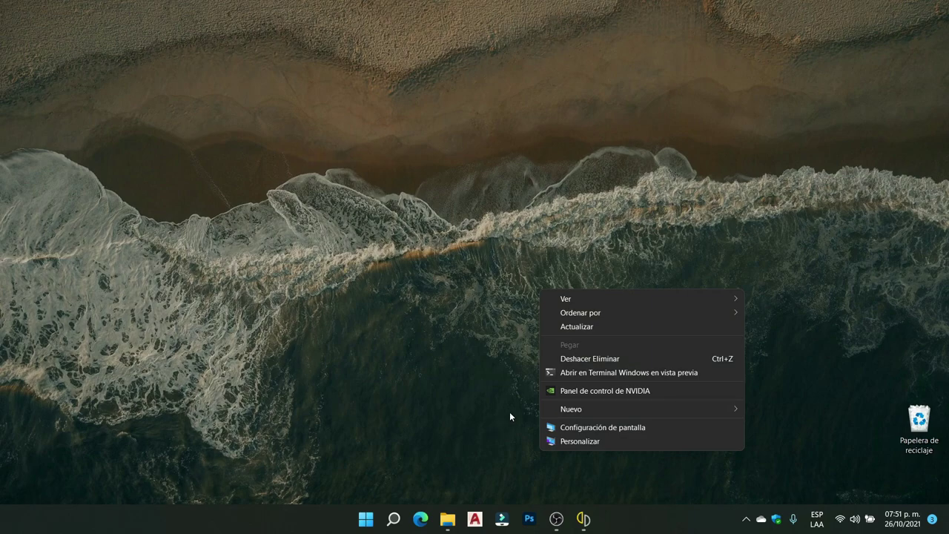
click(593, 390)
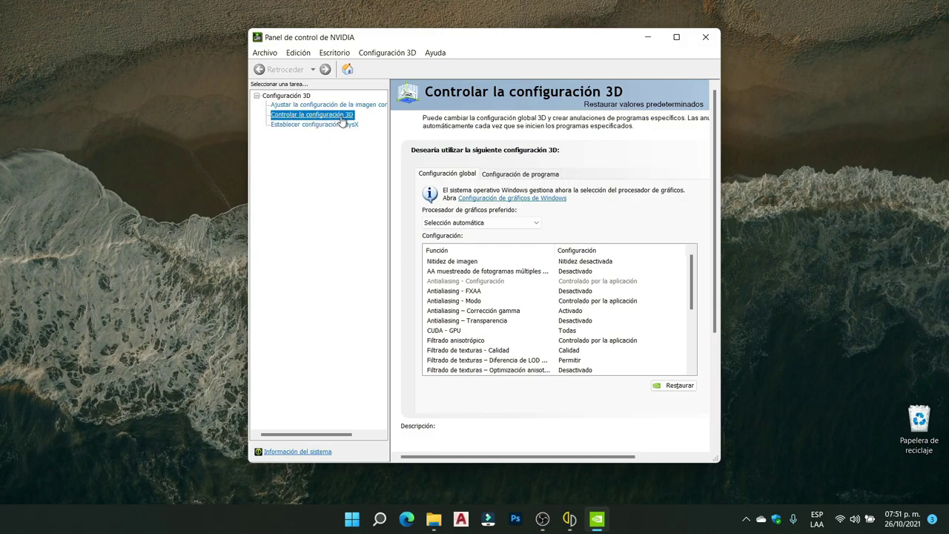
click(524, 172)
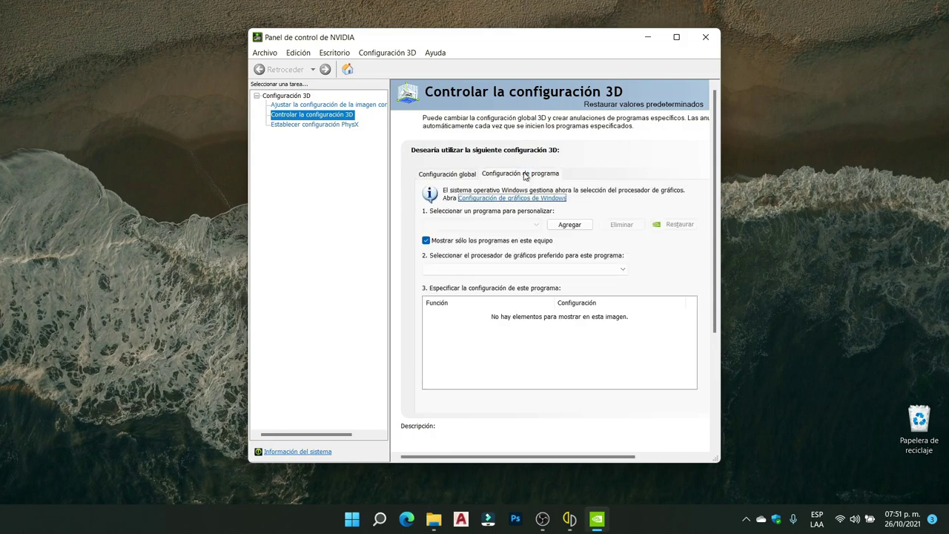
- Add yuzu.exe as the program to customize and set its preferred graphics processor to Procesador NVIDIA de alto rendimiento
click(511, 224)
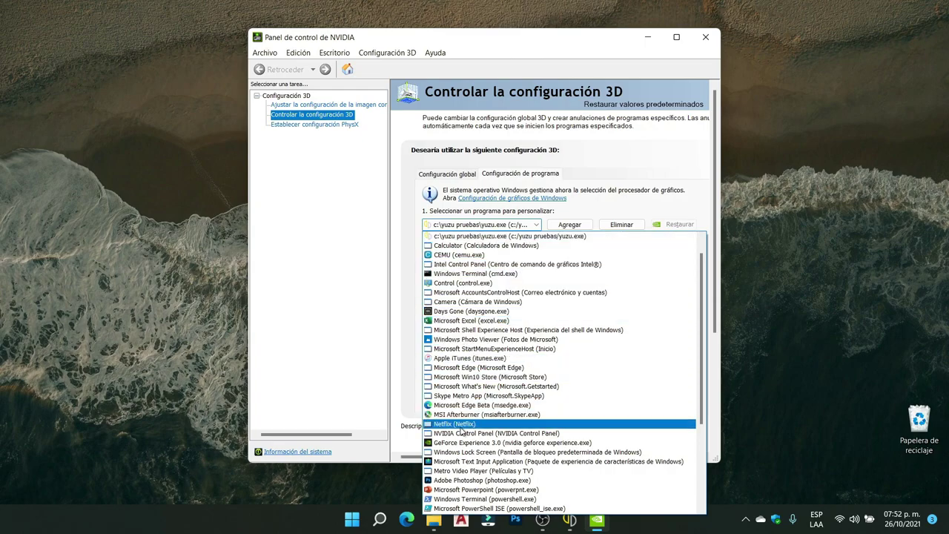
click(575, 204)
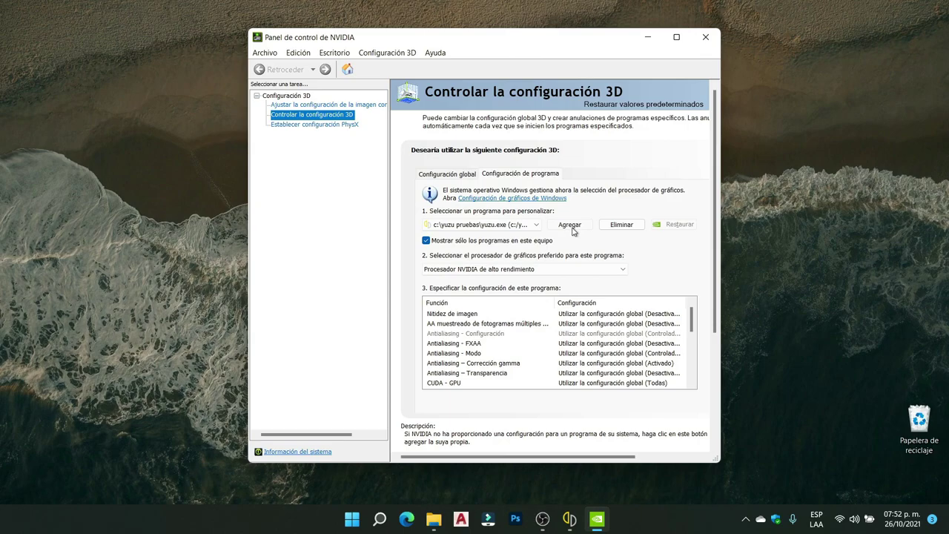
click(574, 227)
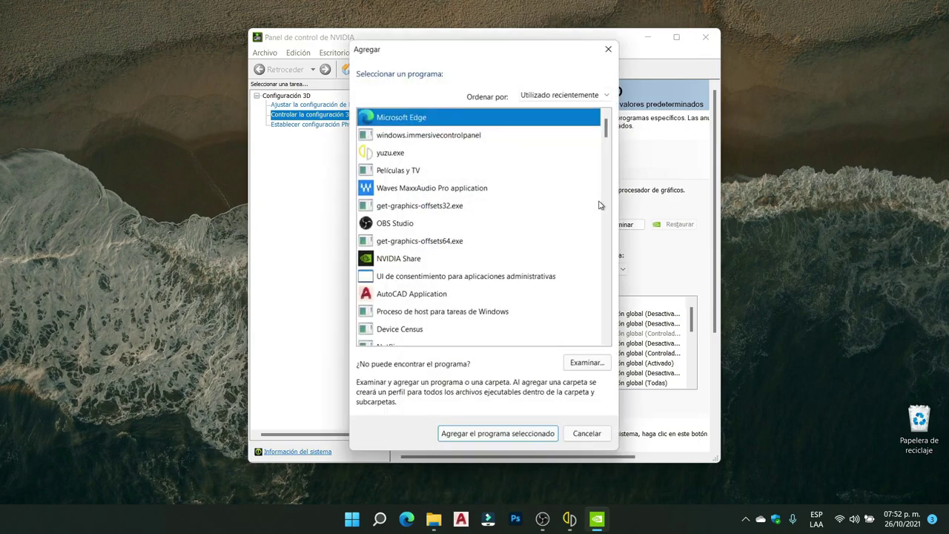
click(391, 154)
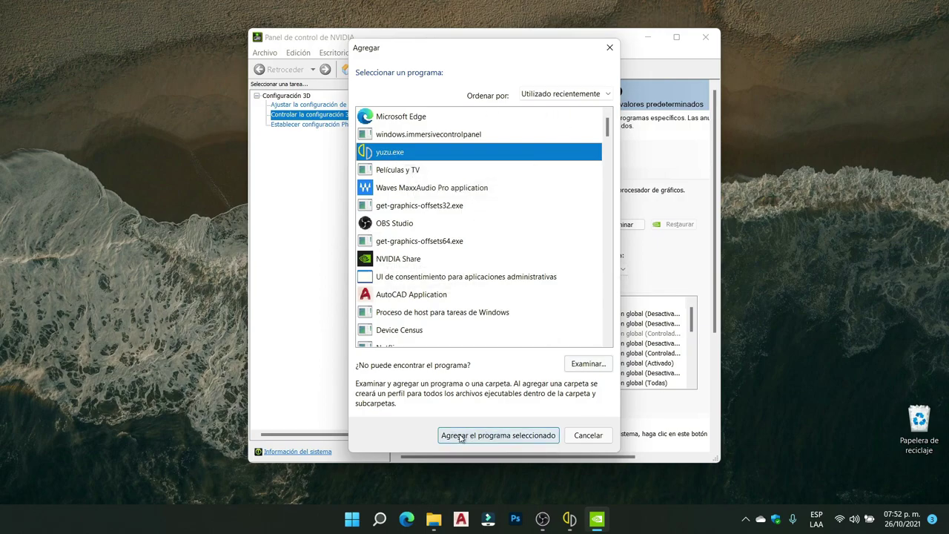
click(509, 436)
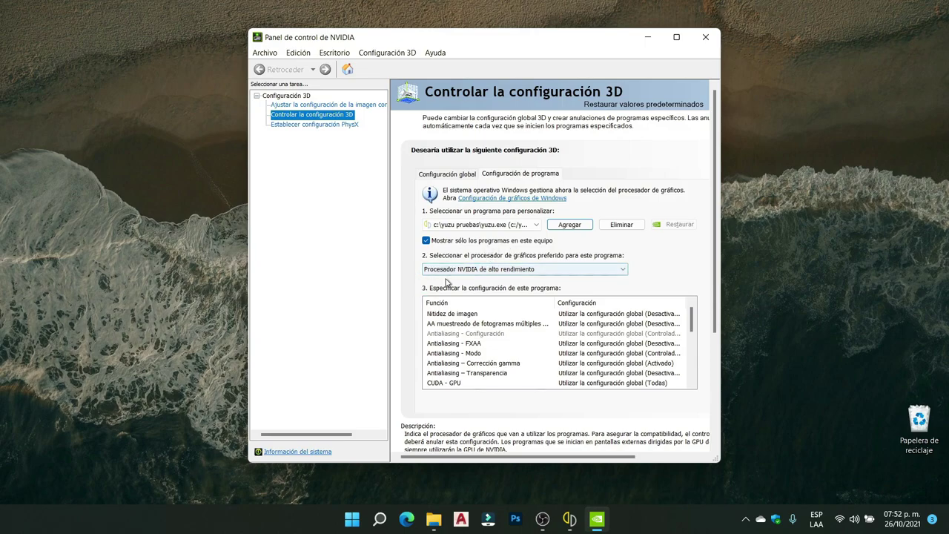
click(515, 271)
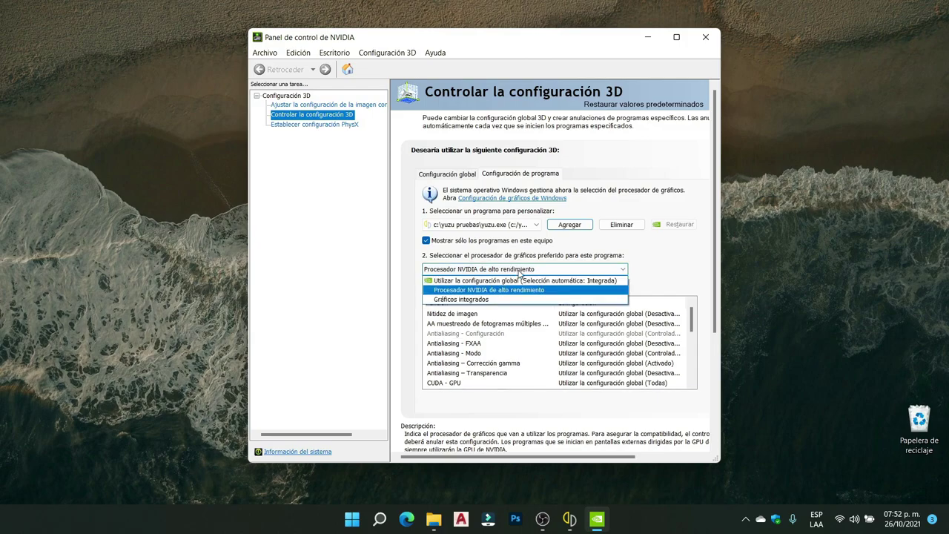
click(482, 290)
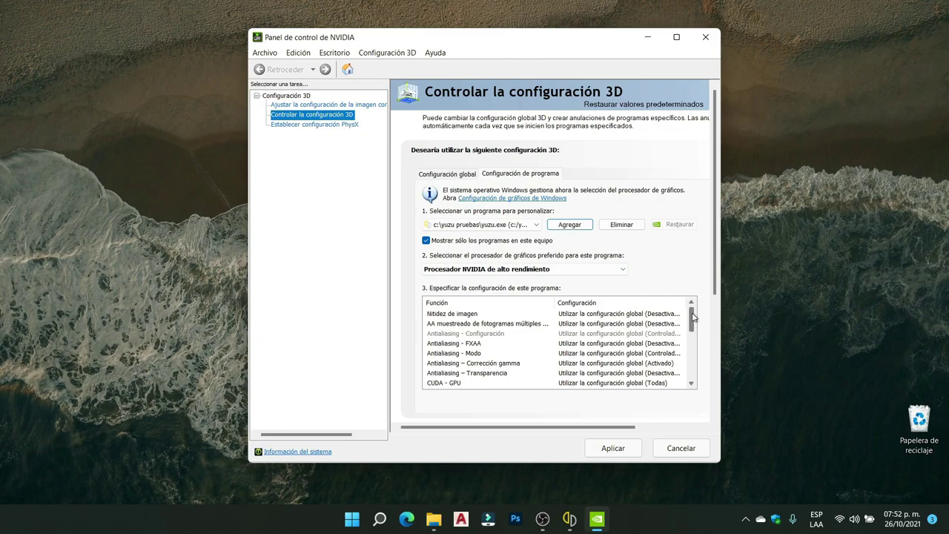
- Review yuzu's program-specific 3D settings, including texture filtering, OpenGL GPU, power management, vertical sync and the Triple búfer options
drag(693, 317, 693, 320)
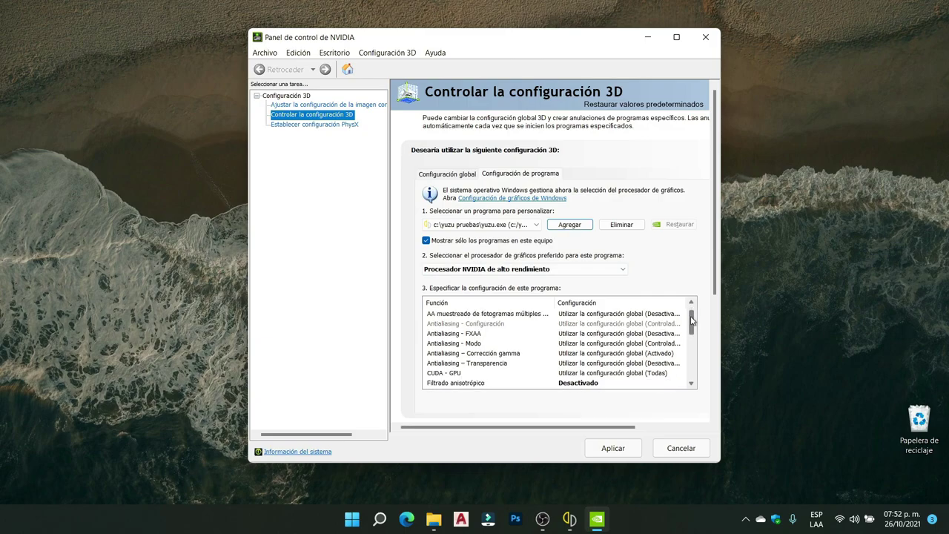
drag(694, 319, 695, 336)
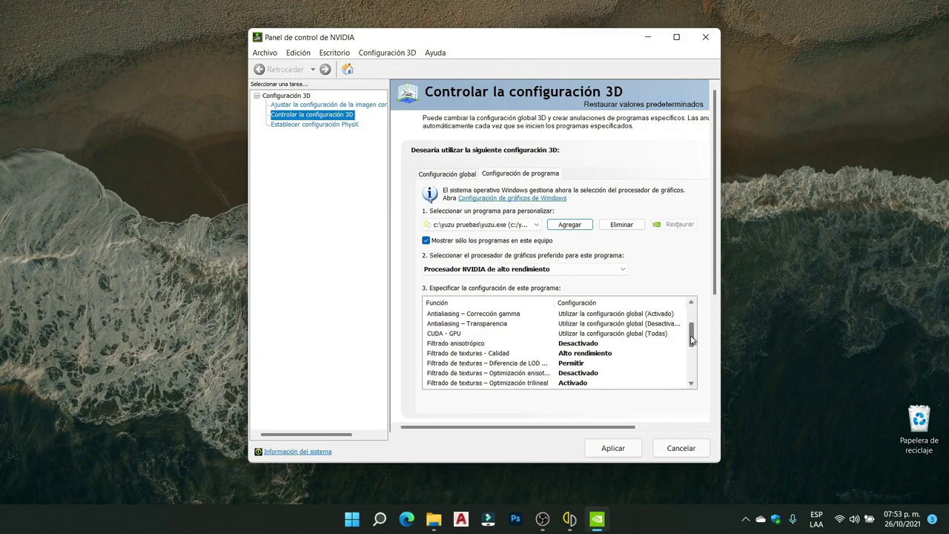
drag(691, 341, 691, 349)
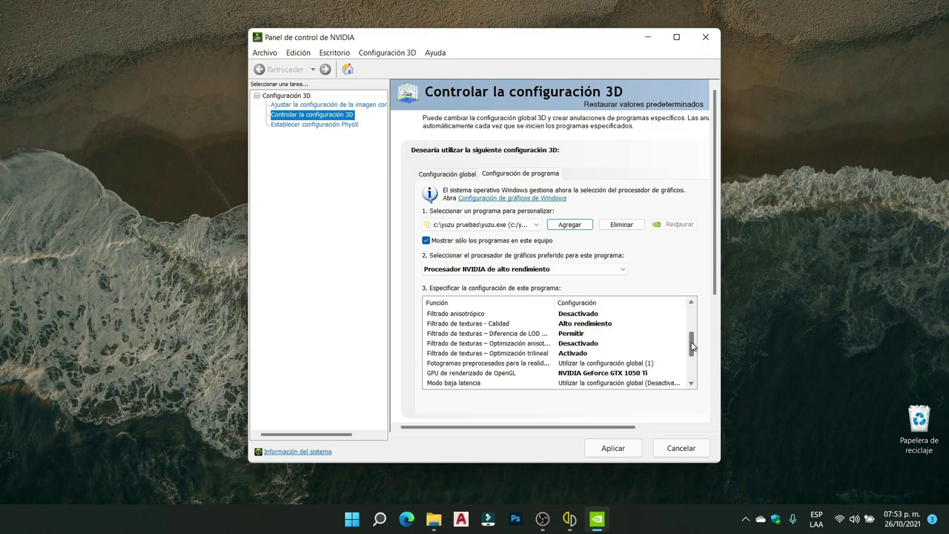
drag(692, 348, 692, 360)
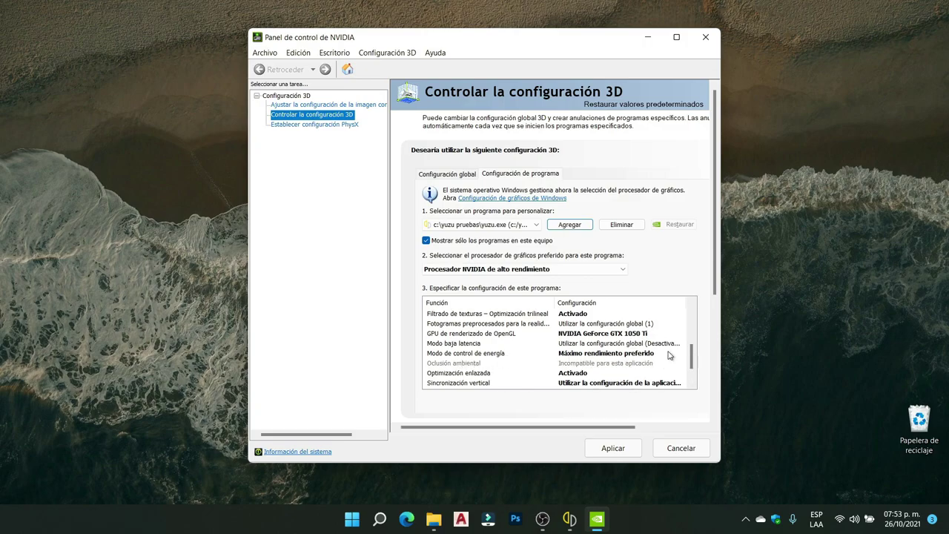
scroll(695, 363, down, 1)
scroll(695, 363, down, 1)
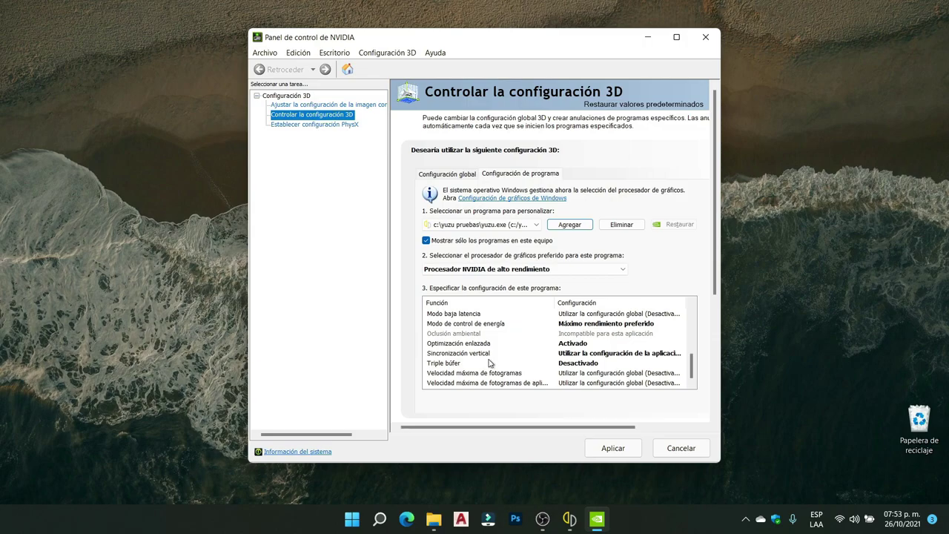
click(614, 363)
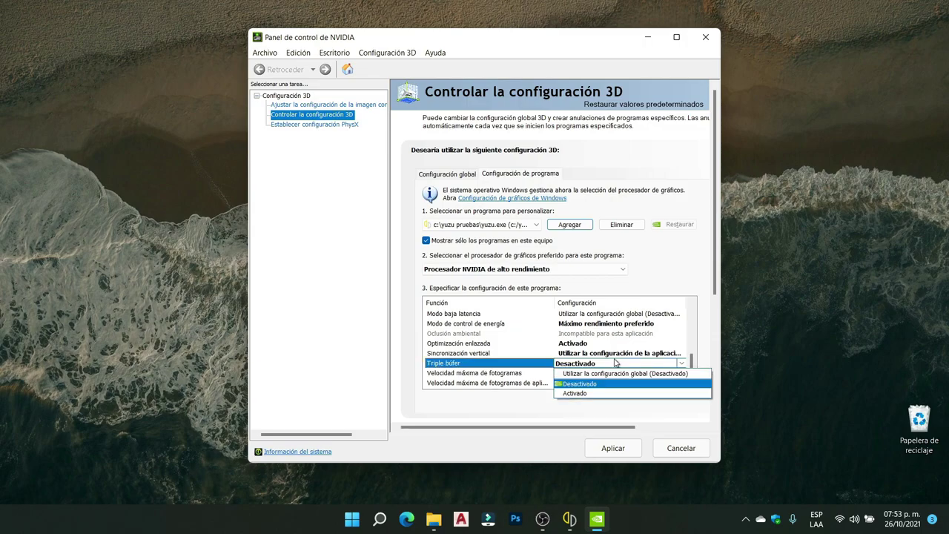
click(703, 342)
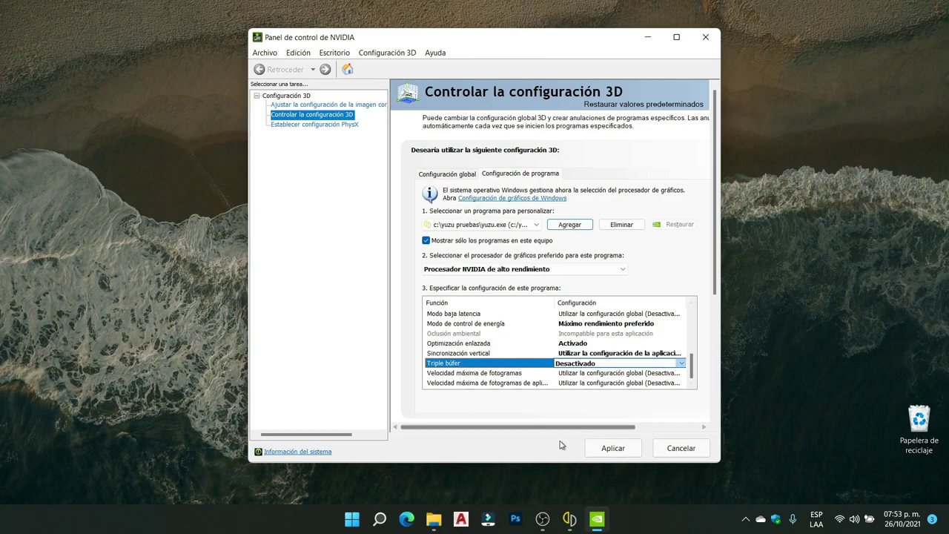
- Apply yuzu's 3D settings, close the NVIDIA Control Panel and switch back to the yuzu emulator
click(607, 449)
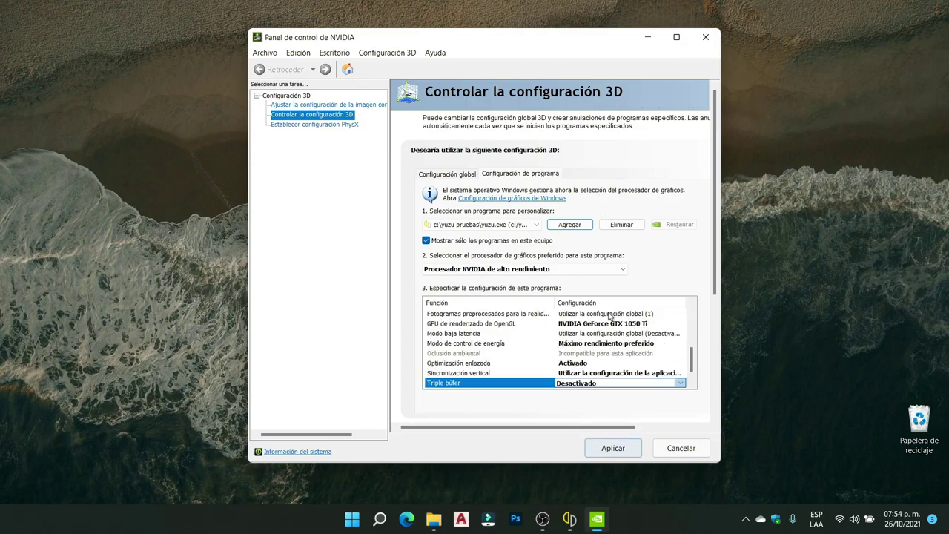
click(705, 36)
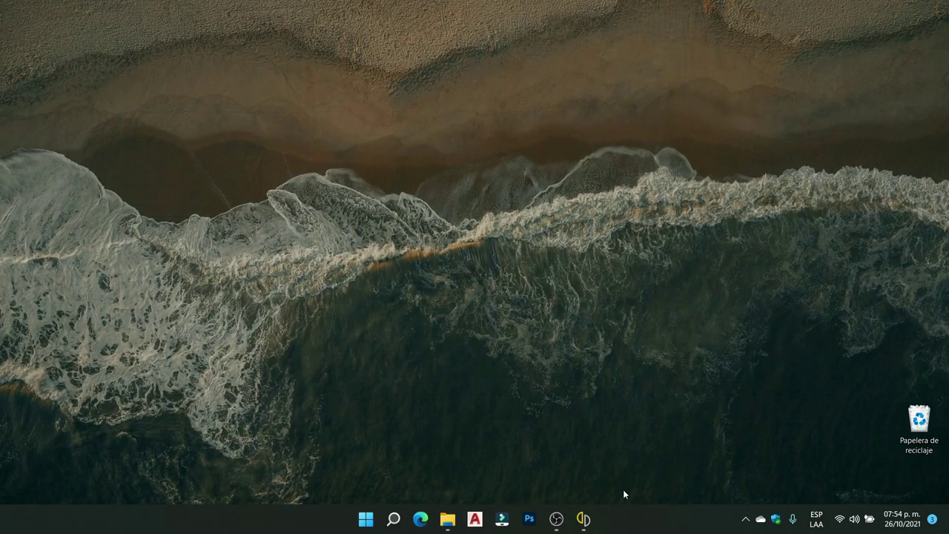
click(584, 519)
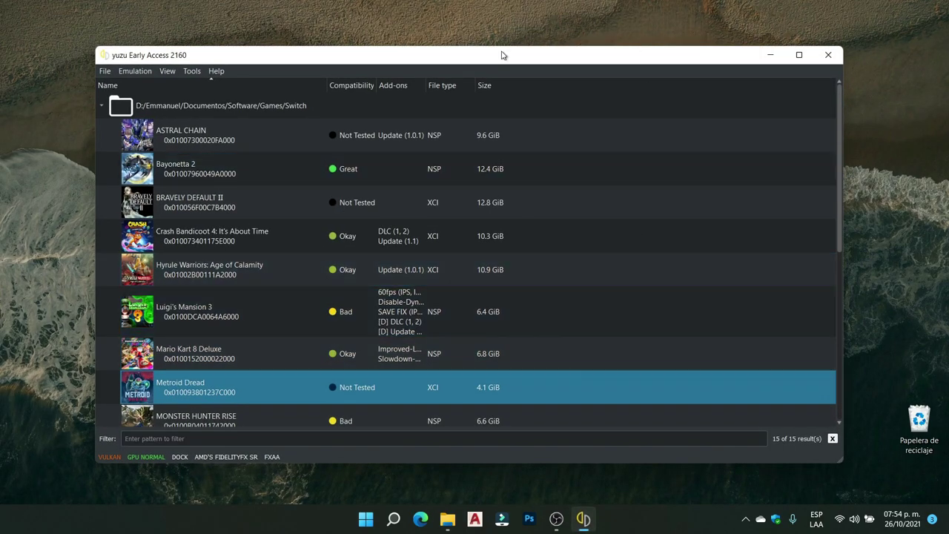